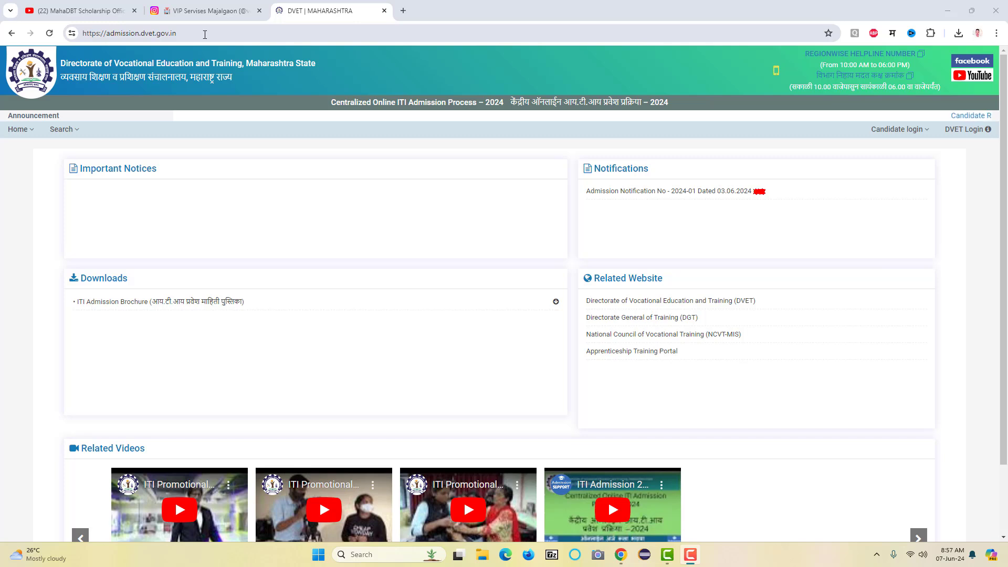
Step: Download and open the Admission Notification No - 2024-01 PDF and find the admission timetable on page 2
{"action": "left_click", "coordinate": [645, 196]}
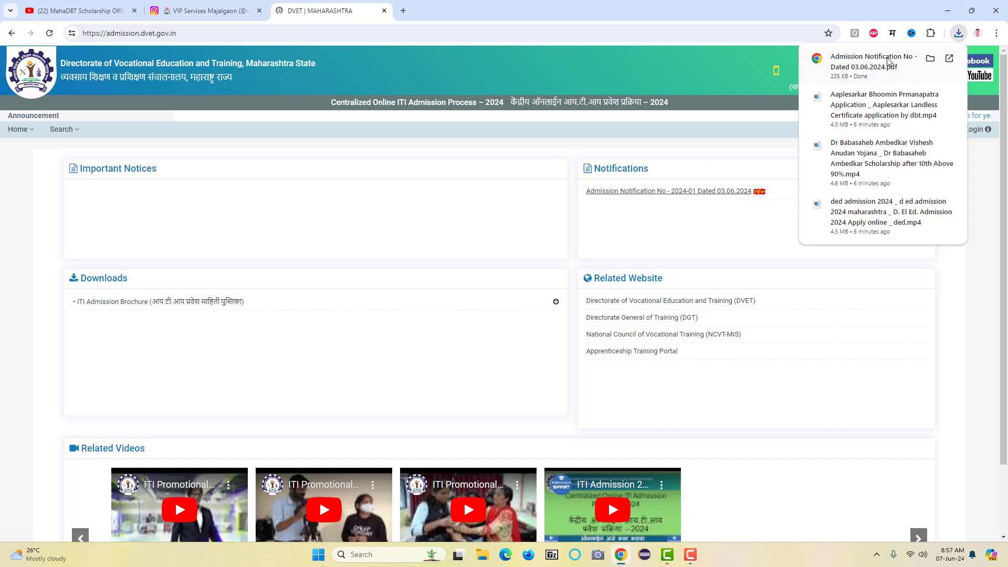
{"action": "left_click", "coordinate": [874, 61]}
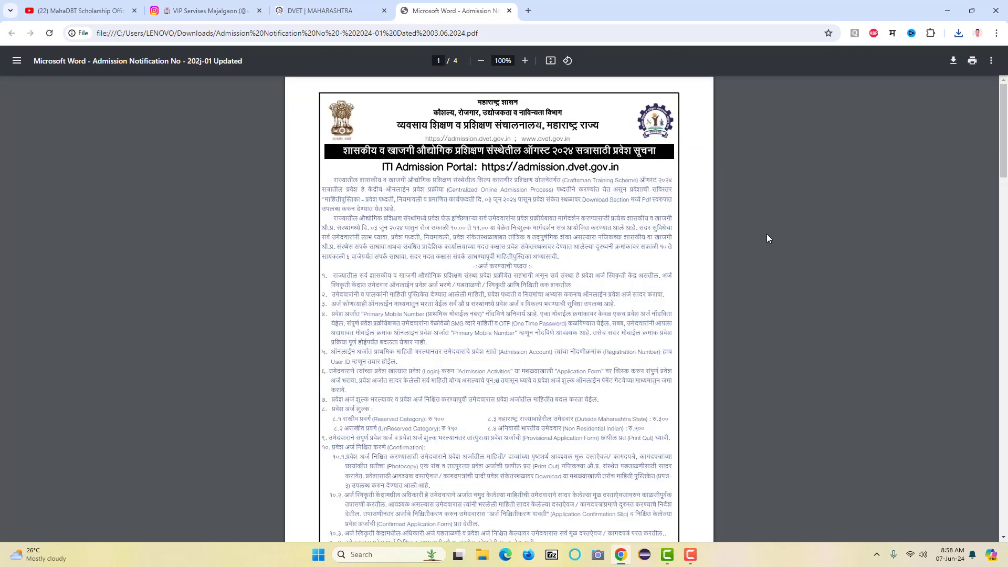
{"action": "scroll", "coordinate": [535, 385], "scroll_direction": "up", "scroll_amount": 2, "text": "ctrl"}
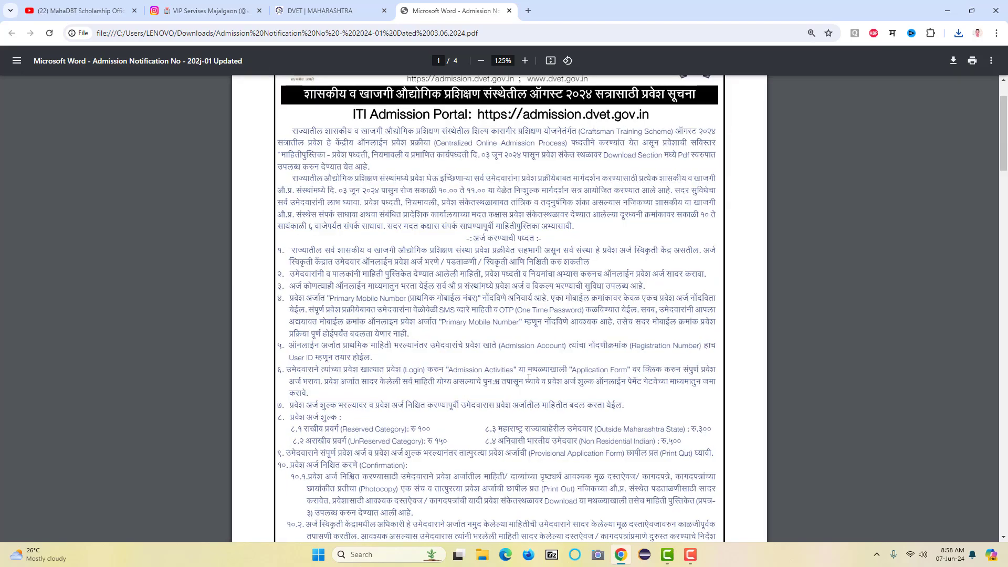
{"action": "scroll", "coordinate": [558, 305], "scroll_direction": "down", "scroll_amount": 15}
{"action": "scroll", "coordinate": [331, 195], "scroll_direction": "up", "scroll_amount": 6}
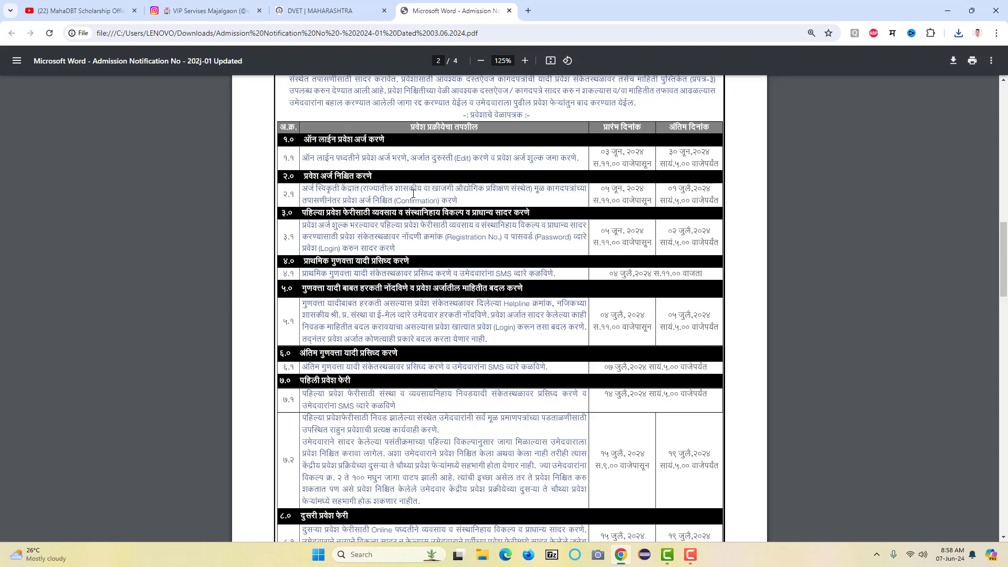
Step: Examine the timetable's dates for filling in the form, confirming the application and submitting first-round options, and close the PDF
{"action": "left_click_drag", "start_coordinate": [305, 140], "coordinate": [382, 138]}
{"action": "left_click_drag", "start_coordinate": [303, 157], "coordinate": [518, 208]}
{"action": "left_click_drag", "start_coordinate": [368, 189], "coordinate": [465, 198]}
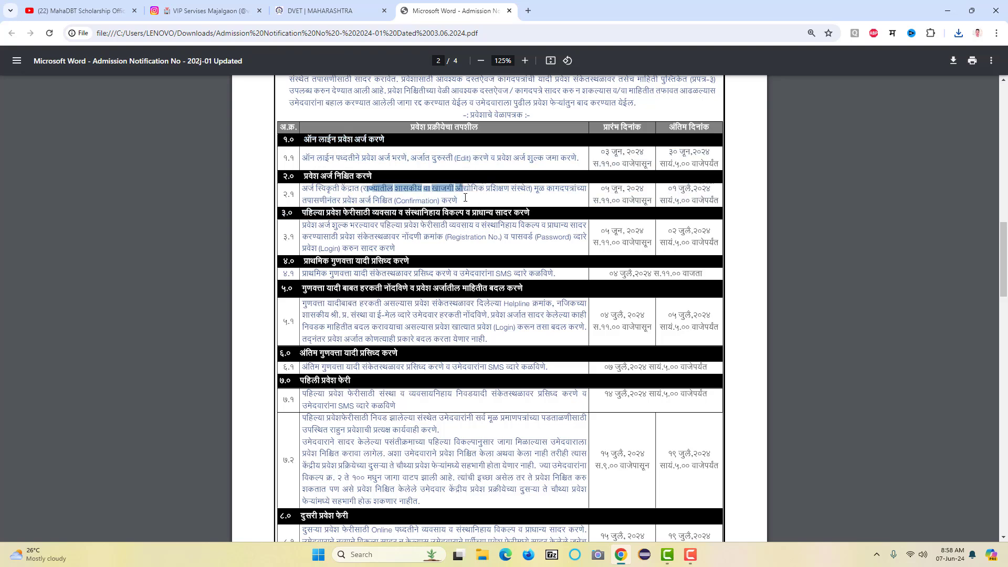
{"action": "left_click", "coordinate": [678, 193]}
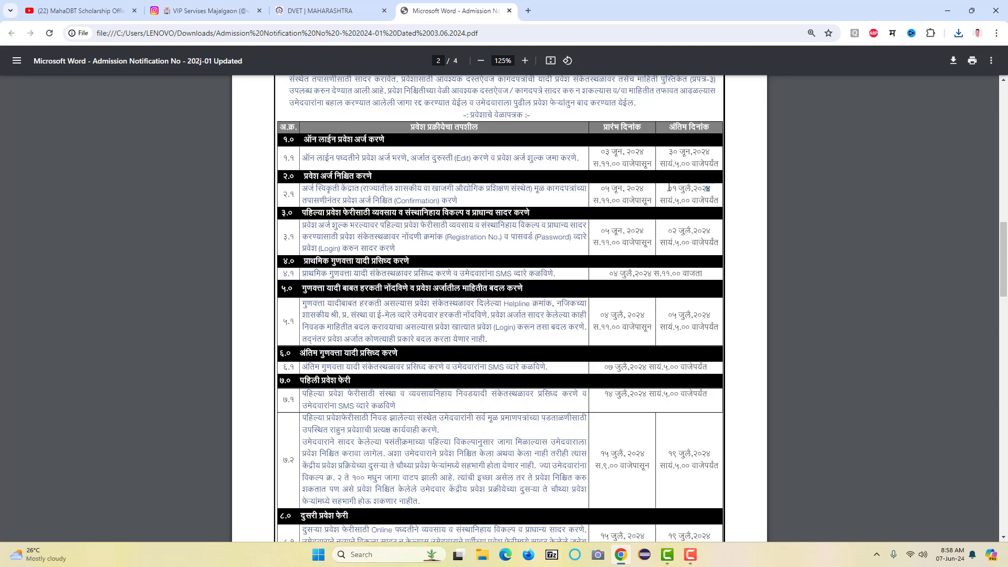
{"action": "left_click_drag", "start_coordinate": [668, 188], "coordinate": [583, 188]}
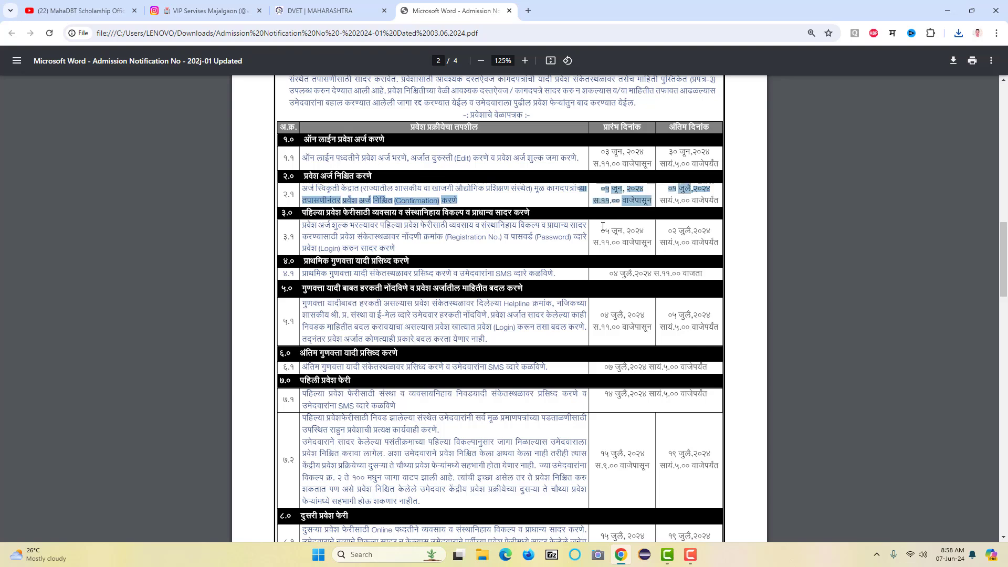
{"action": "left_click_drag", "start_coordinate": [602, 230], "coordinate": [677, 245]}
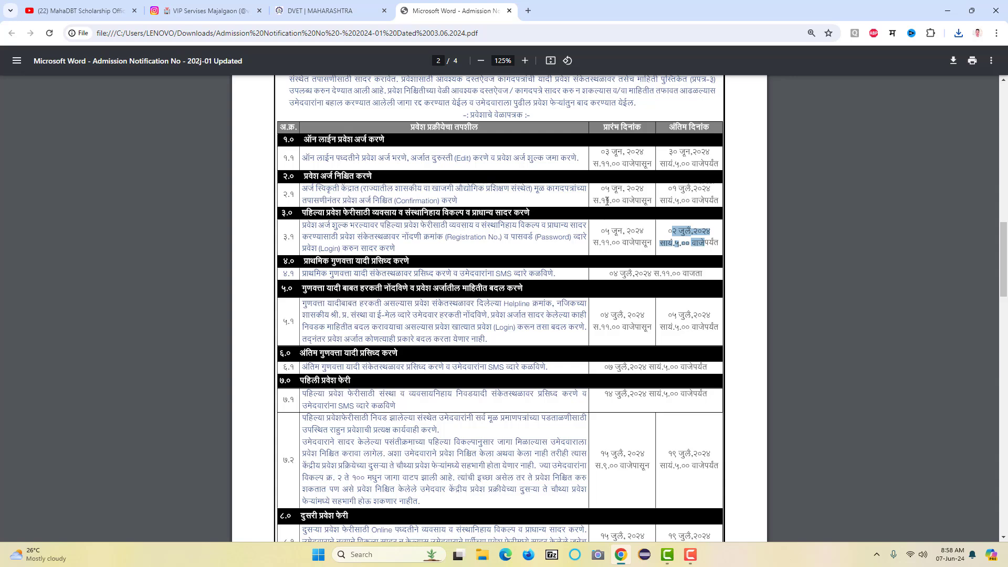
{"action": "left_click", "coordinate": [509, 10]}
Step: Log in as a registered candidate with the prefilled credentials, entering the captcha code
{"action": "left_click", "coordinate": [892, 132]}
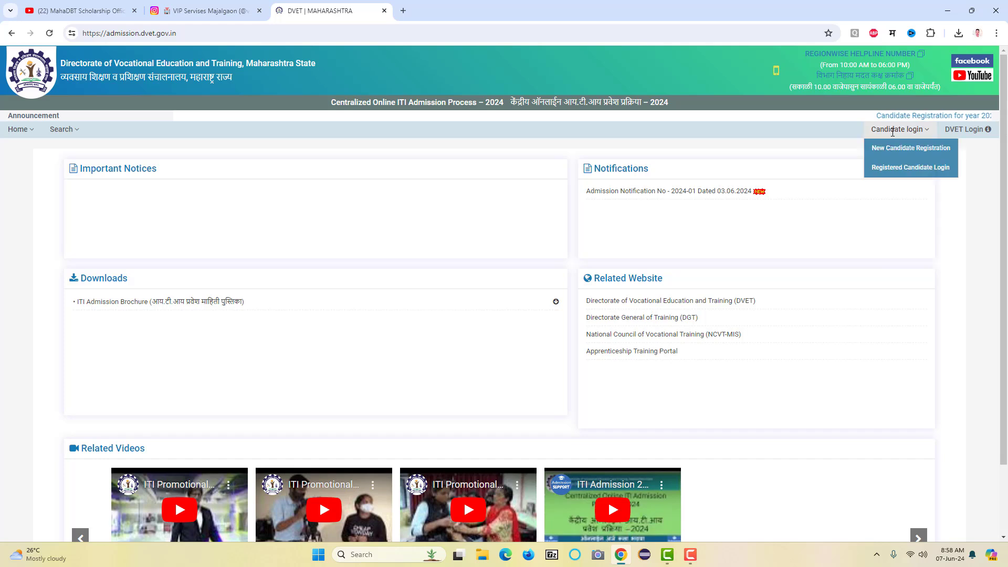
{"action": "left_click", "coordinate": [912, 171]}
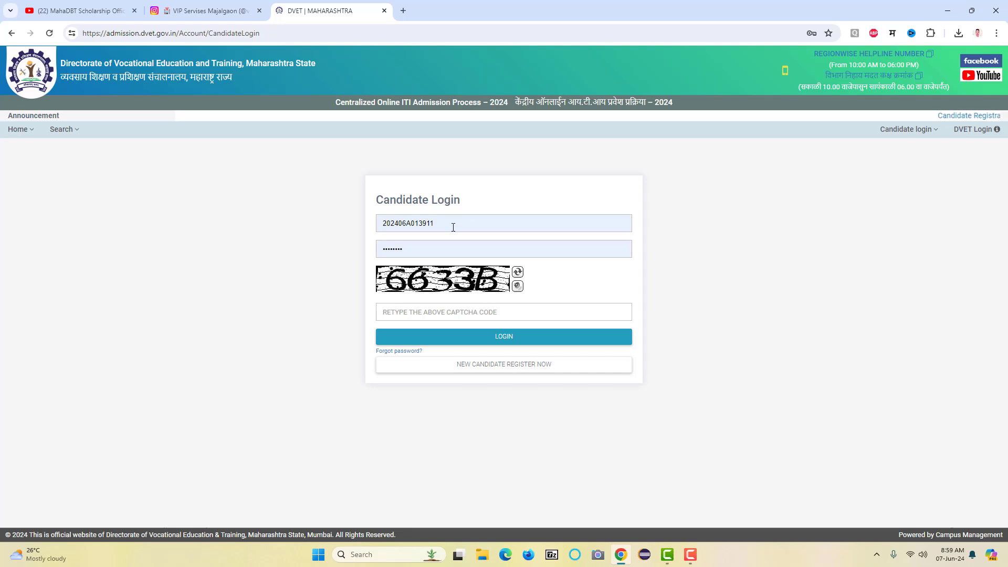
{"action": "left_click", "coordinate": [449, 312]}
{"action": "type", "text": "663"}
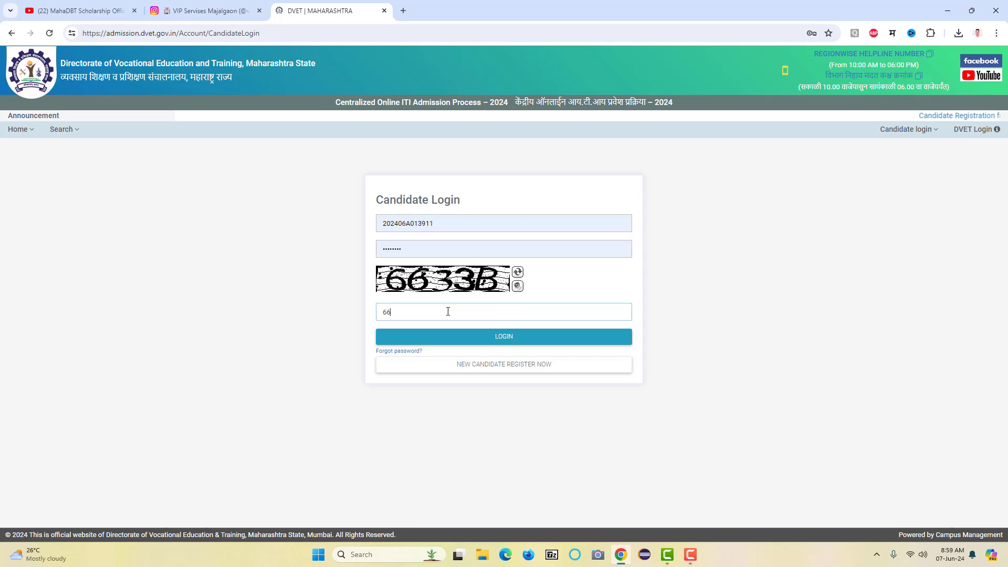
{"action": "type", "text": "3B"}
{"action": "left_click", "coordinate": [521, 346]}
{"action": "left_click", "coordinate": [521, 347]}
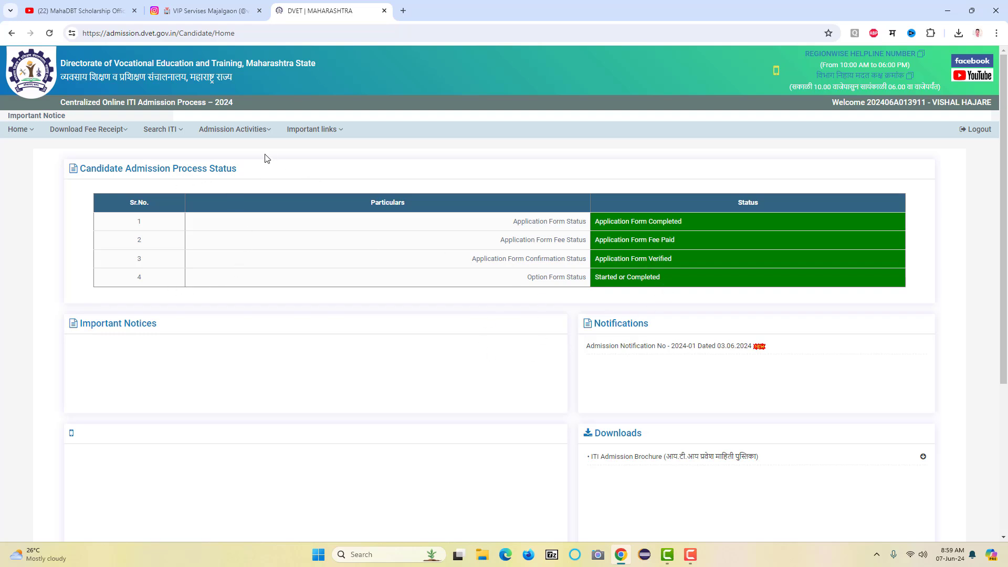
Step: Open Submit/Change Options/Preferences under the admission activities and acknowledge the notice about IMC and Dual Training System options
{"action": "left_click", "coordinate": [245, 134]}
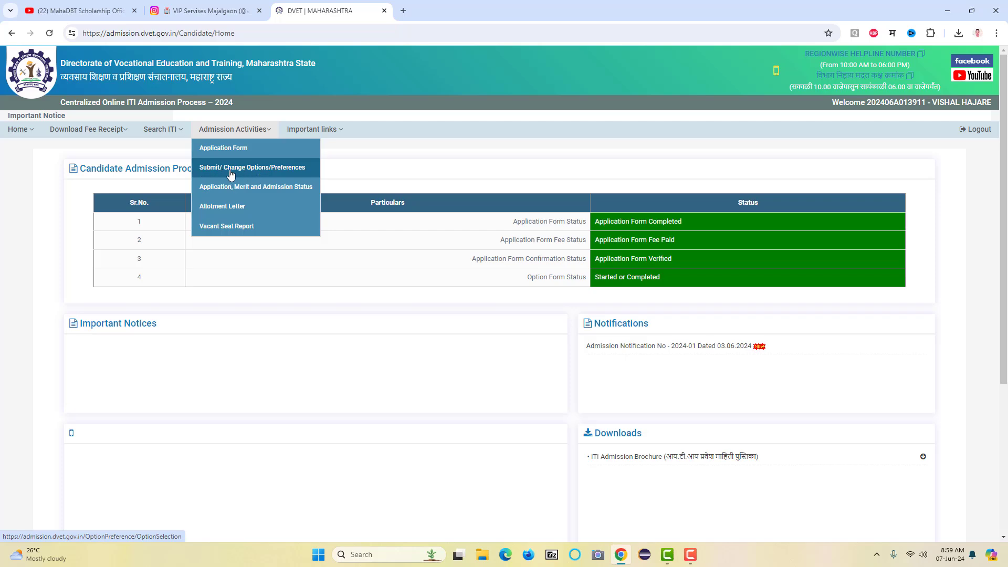
{"action": "left_click", "coordinate": [296, 168]}
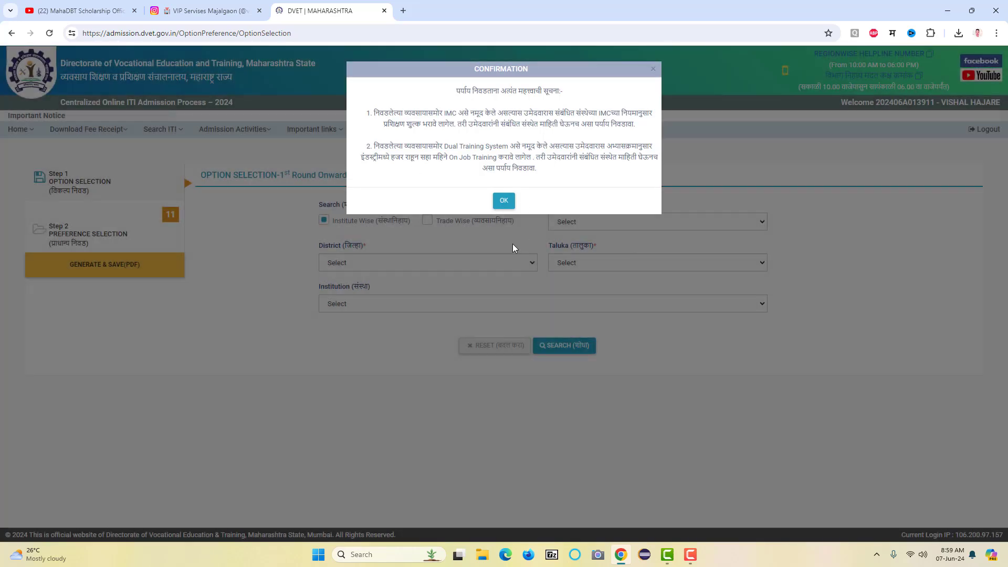
{"action": "left_click", "coordinate": [504, 201]}
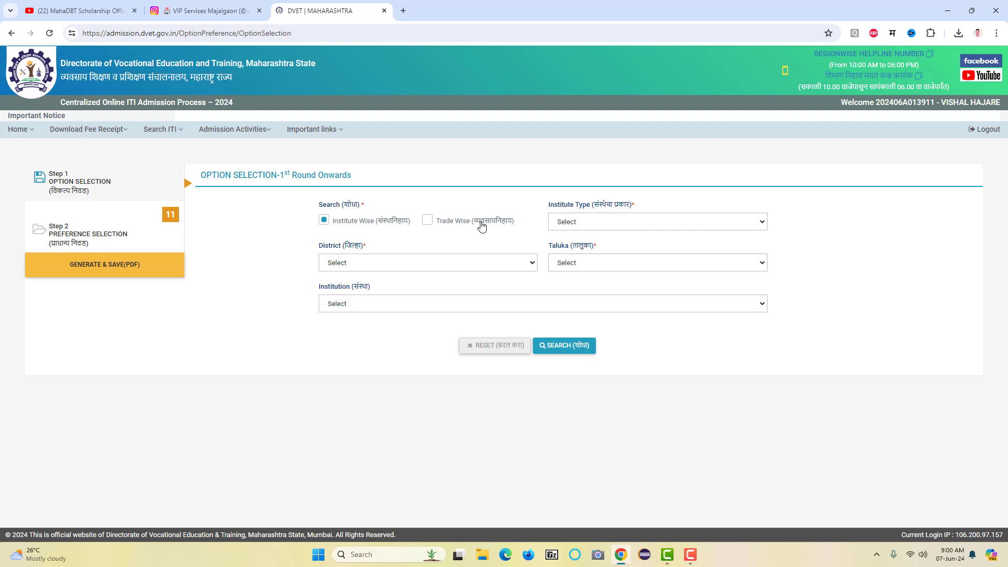
{"action": "left_click", "coordinate": [611, 221]}
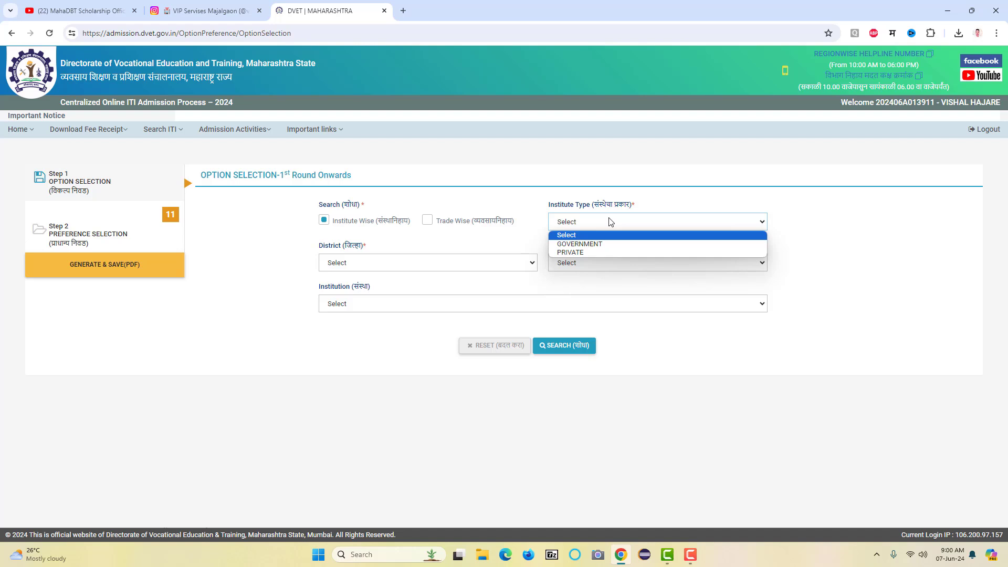
{"action": "left_click", "coordinate": [401, 263]}
{"action": "left_click", "coordinate": [560, 264]}
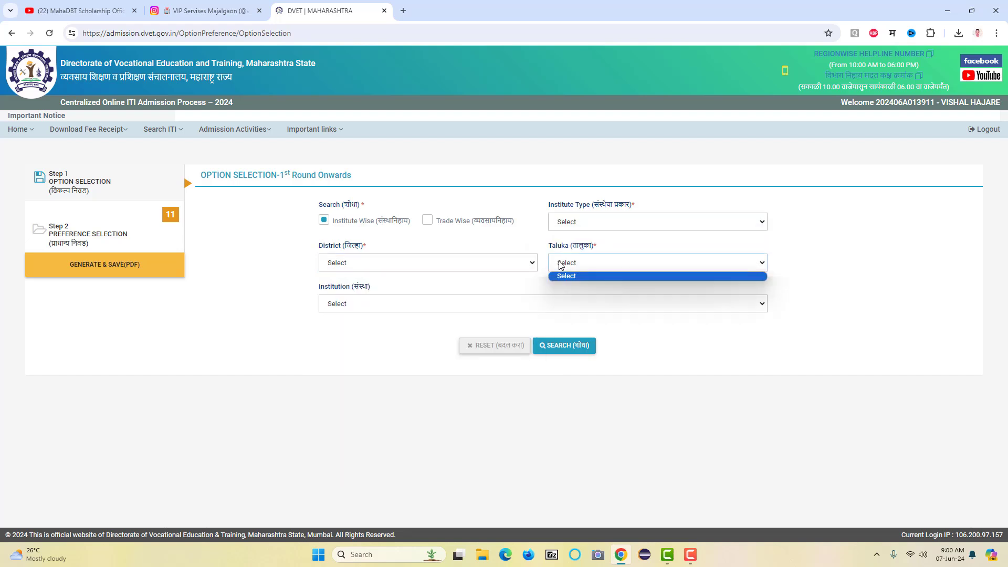
{"action": "left_click", "coordinate": [400, 306]}
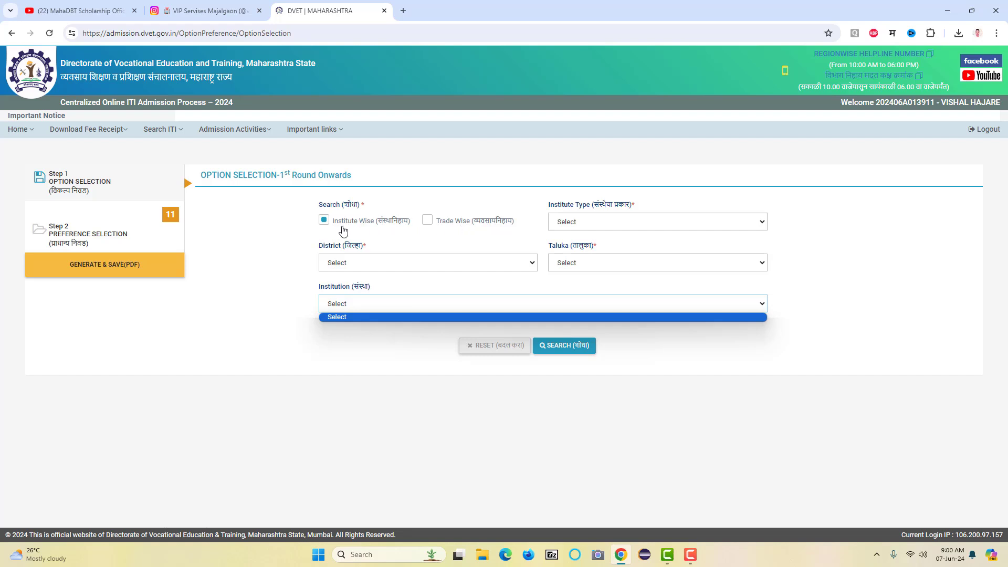
Step: Search trade-wise for Electrician (NSQF) at Government institutes in Beed district, Manjlegaon taluka
{"action": "left_click", "coordinate": [428, 221]}
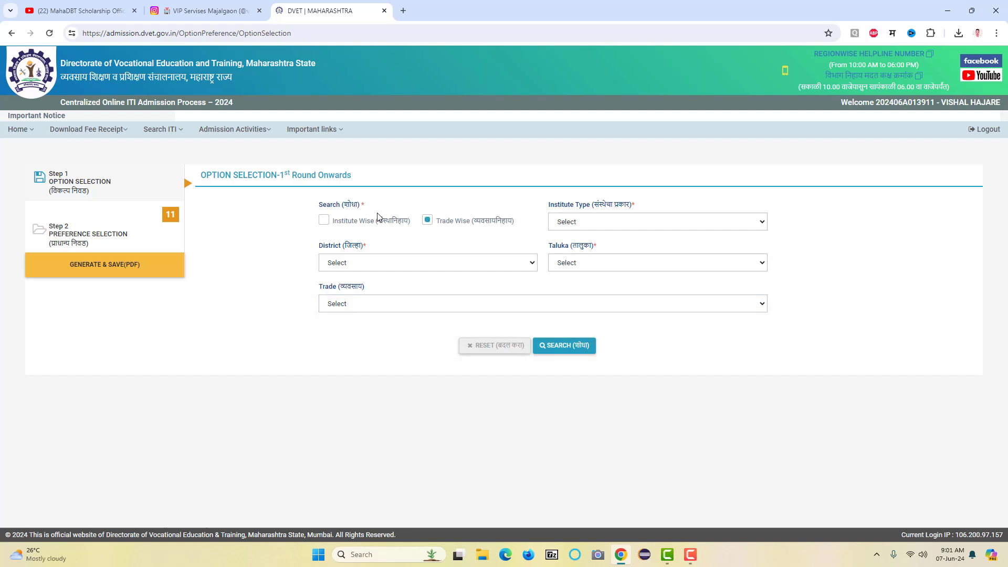
{"action": "left_click", "coordinate": [614, 218]}
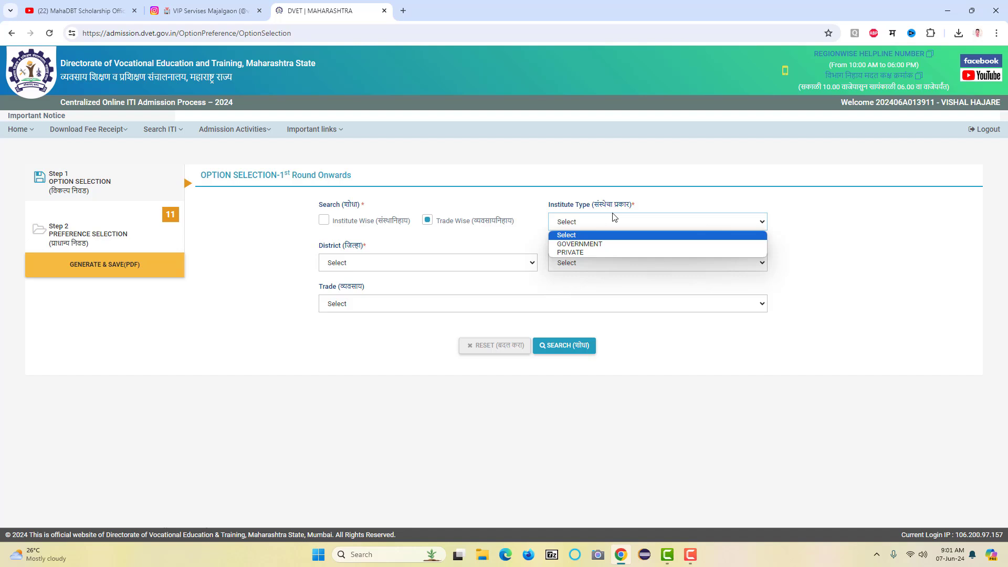
{"action": "left_click", "coordinate": [614, 244]}
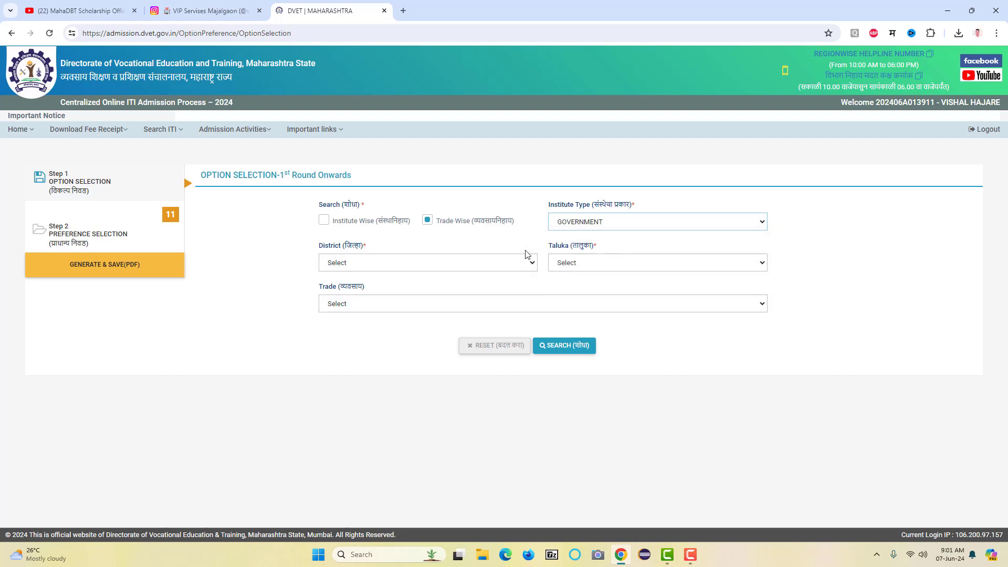
{"action": "left_click", "coordinate": [366, 269]}
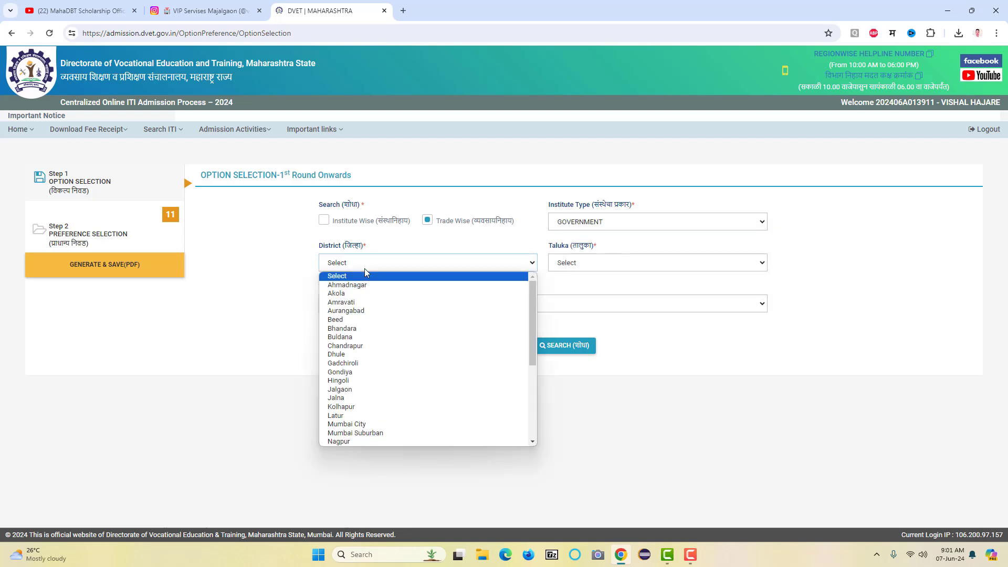
{"action": "left_click", "coordinate": [338, 320]}
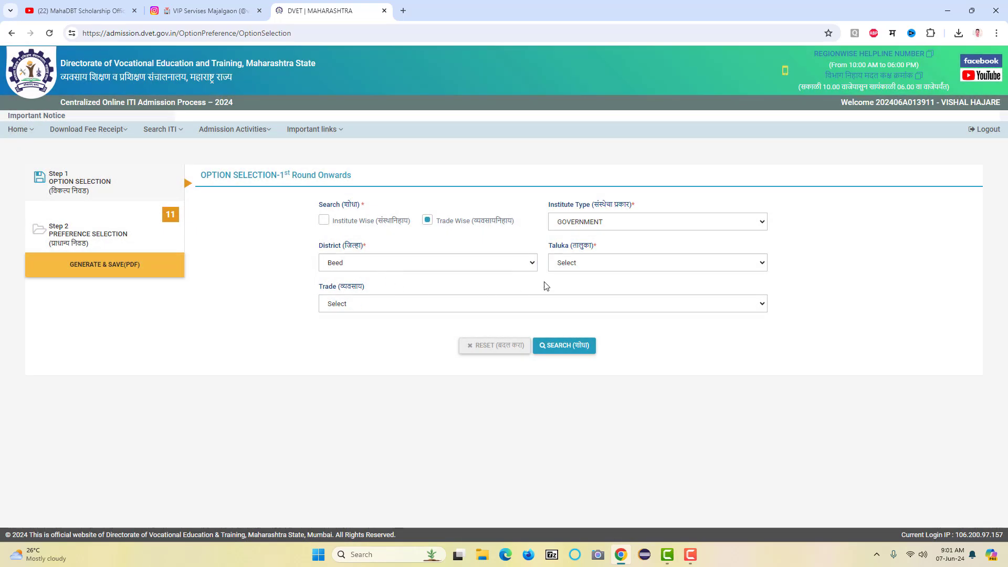
{"action": "left_click", "coordinate": [583, 265]}
{"action": "left_click", "coordinate": [640, 336]}
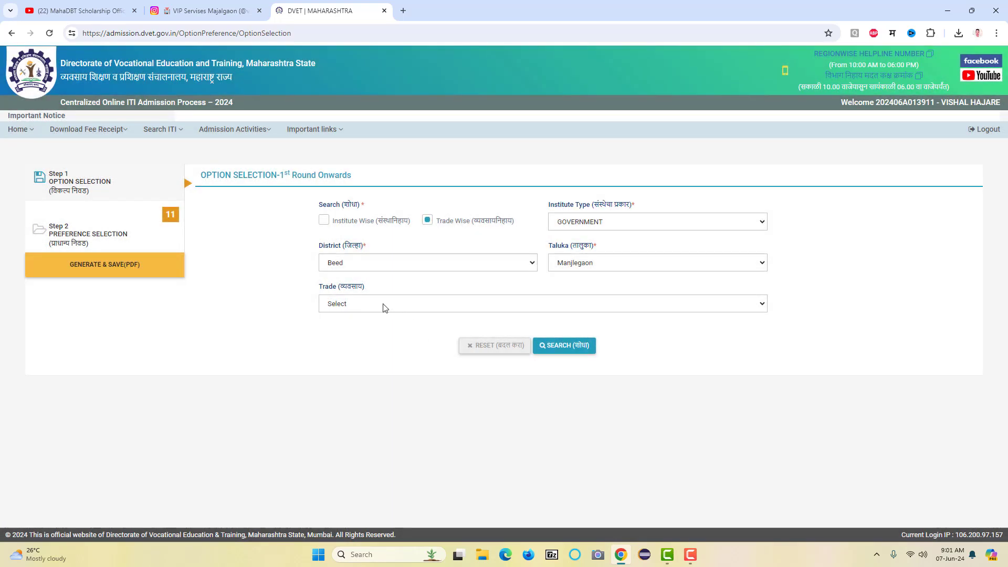
{"action": "left_click", "coordinate": [382, 305]}
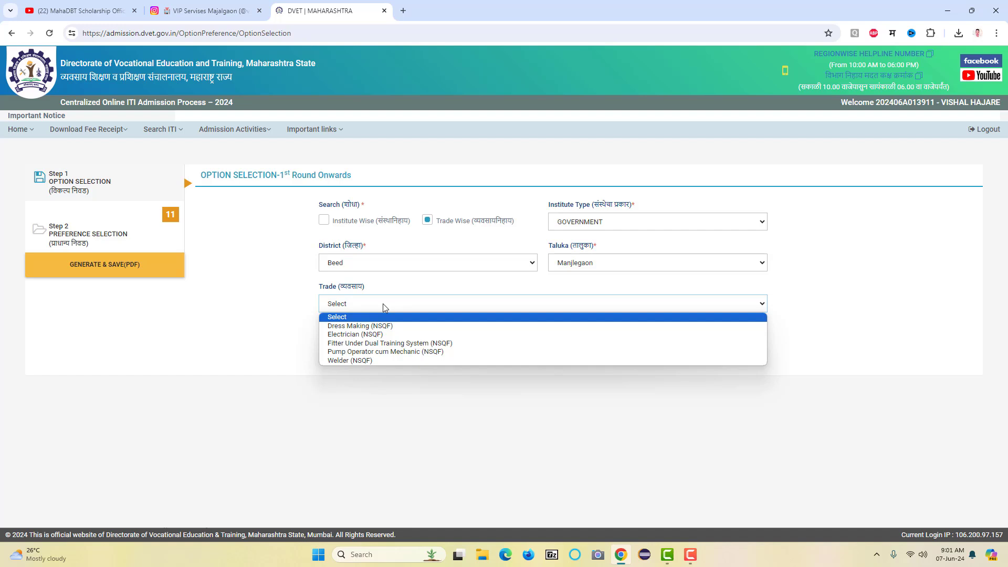
{"action": "left_click", "coordinate": [351, 336]}
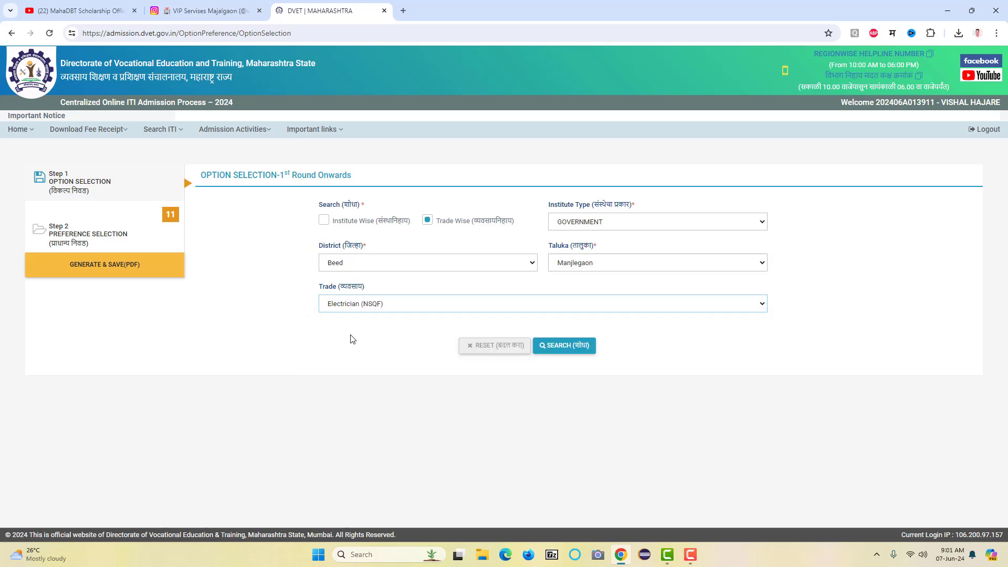
{"action": "left_click", "coordinate": [555, 348]}
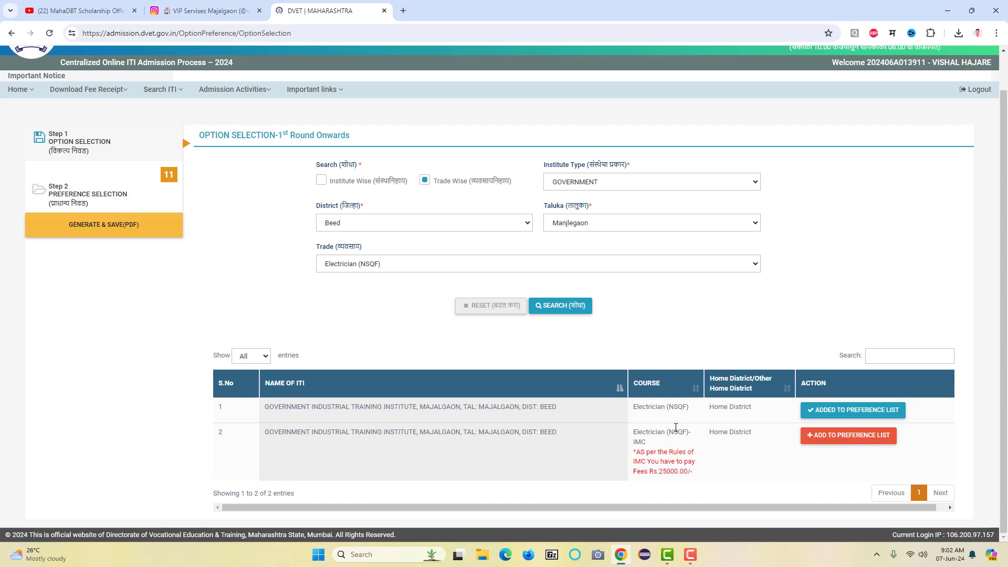
Step: Add the Electrician (NSQF)-IMC course at the Majalgaon government ITI to the preference list and remove it again
{"action": "left_click_drag", "start_coordinate": [483, 407], "coordinate": [563, 410]}
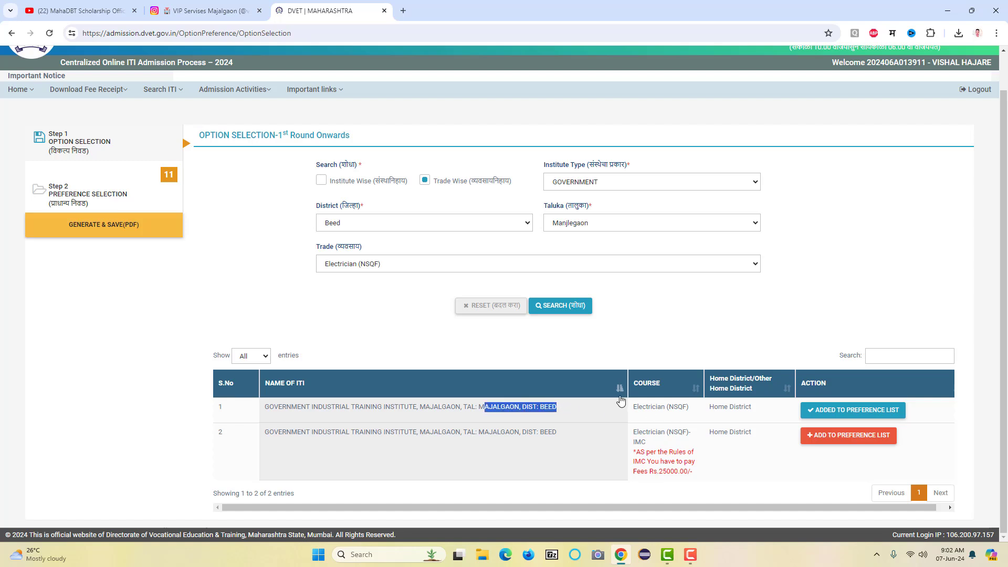
{"action": "left_click_drag", "start_coordinate": [644, 442], "coordinate": [631, 445]}
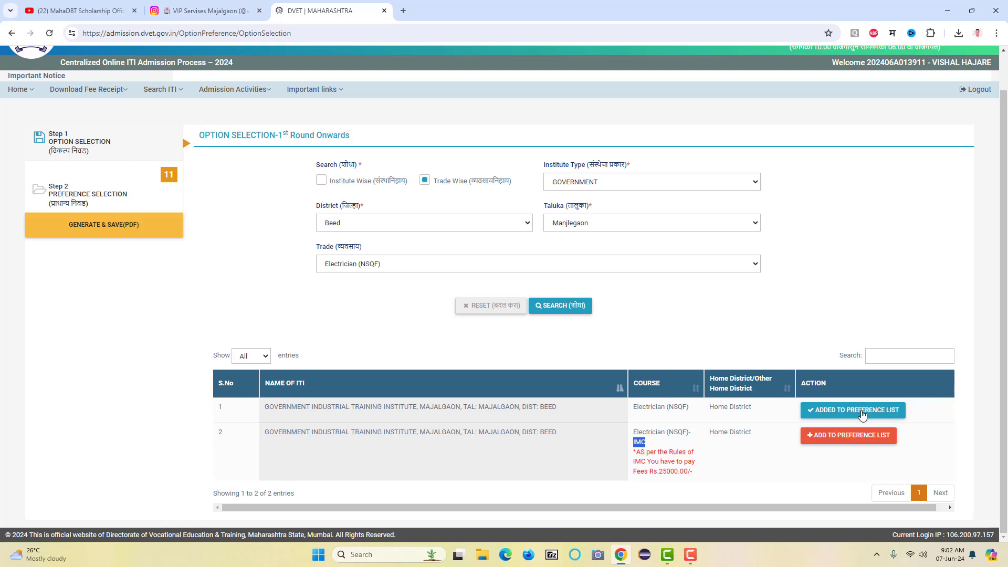
{"action": "left_click", "coordinate": [855, 441]}
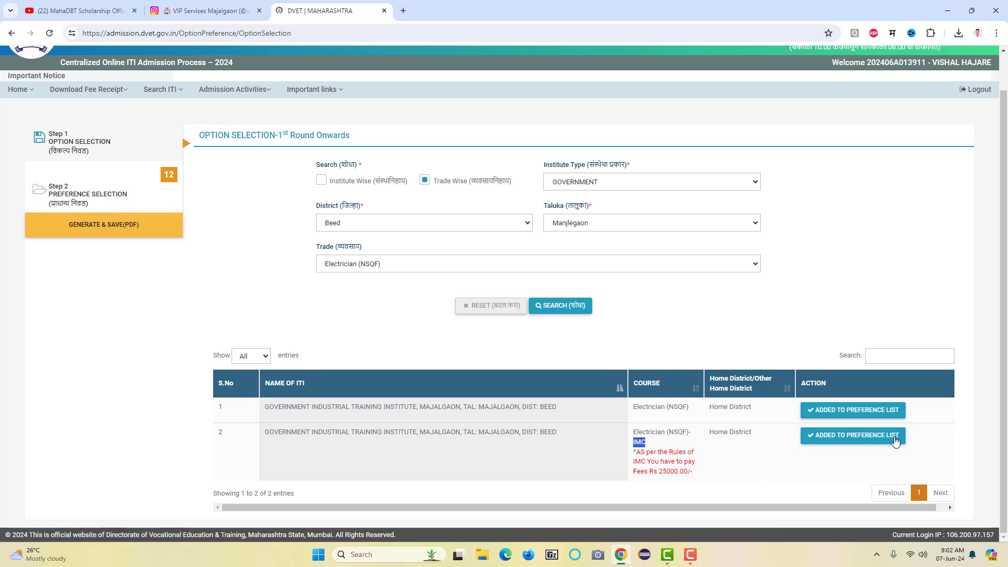
{"action": "left_click", "coordinate": [895, 441]}
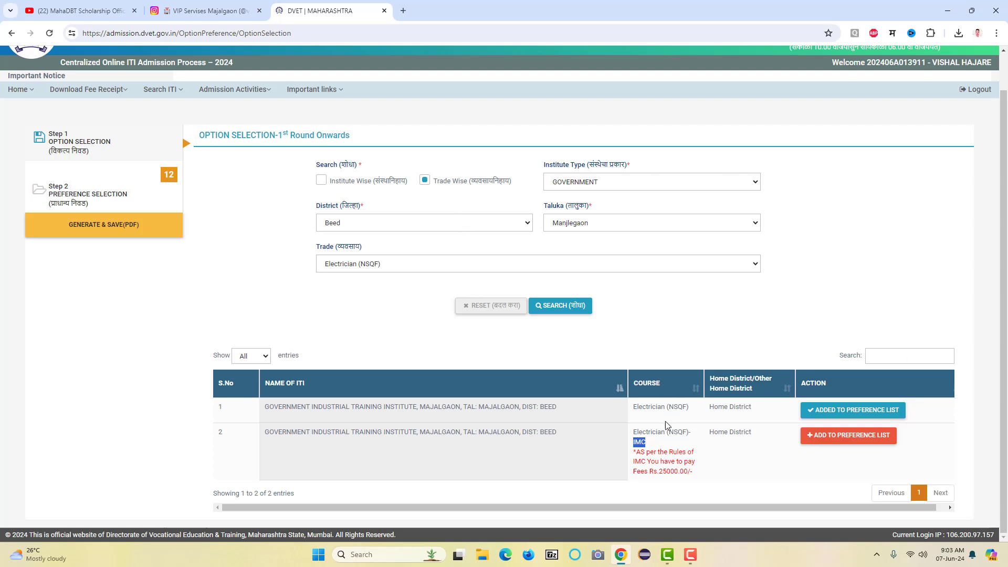
Step: Search institute-wise for the private institute Graimin Advance Private Industrial Training Institute Majalgaon in Beed district, Manjlegaon taluka
{"action": "left_click", "coordinate": [321, 181]}
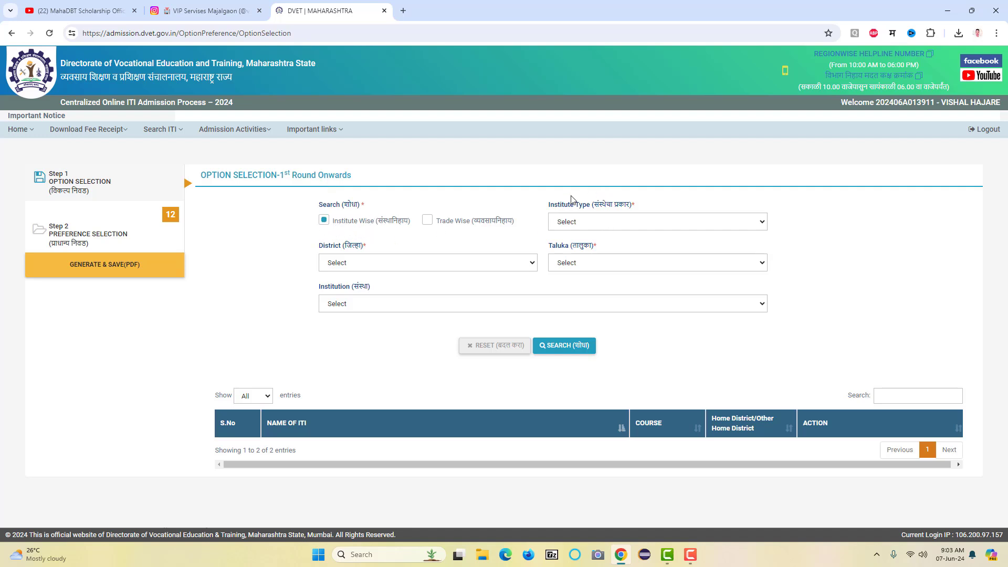
{"action": "left_click", "coordinate": [601, 220]}
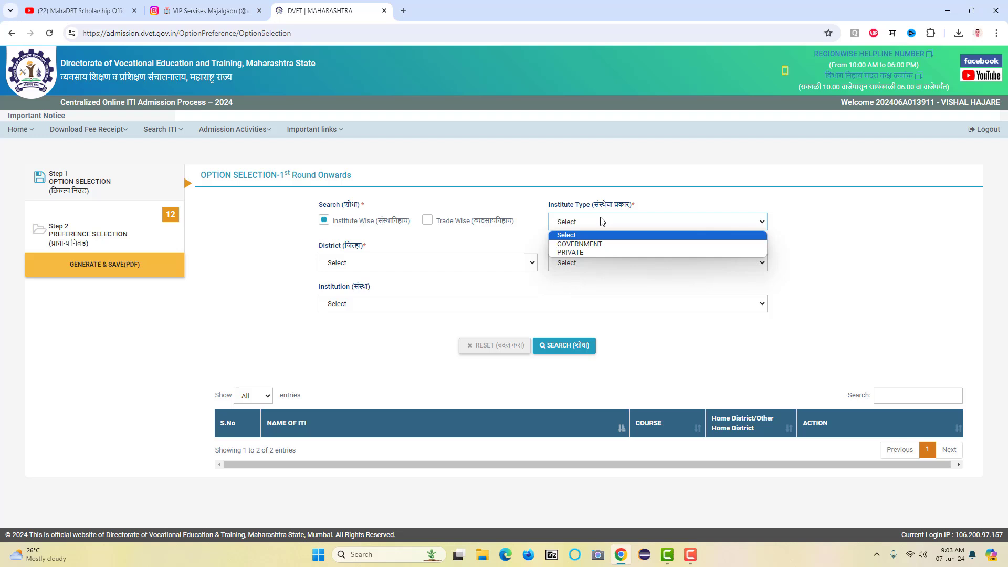
{"action": "left_click", "coordinate": [590, 253]}
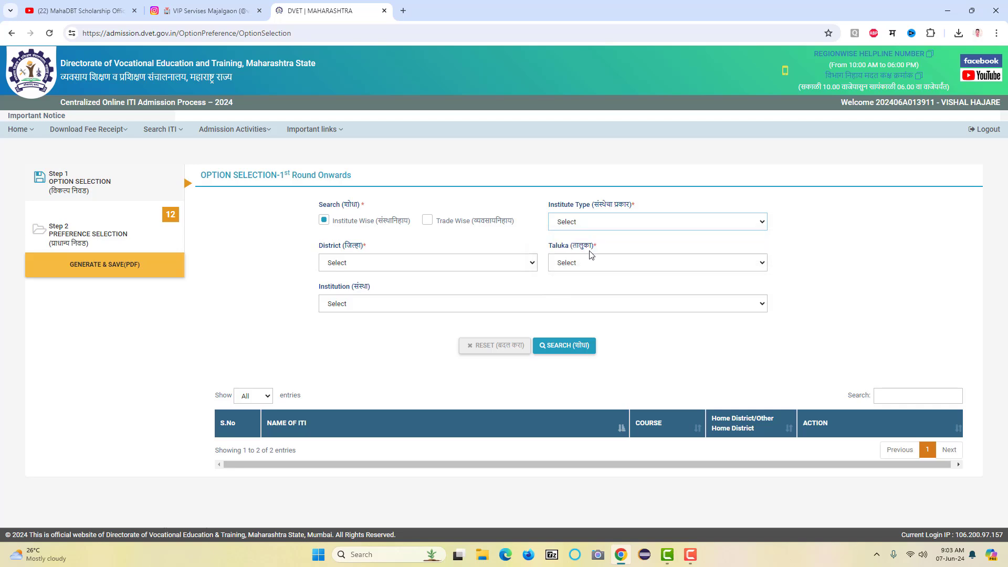
{"action": "left_click", "coordinate": [393, 262]}
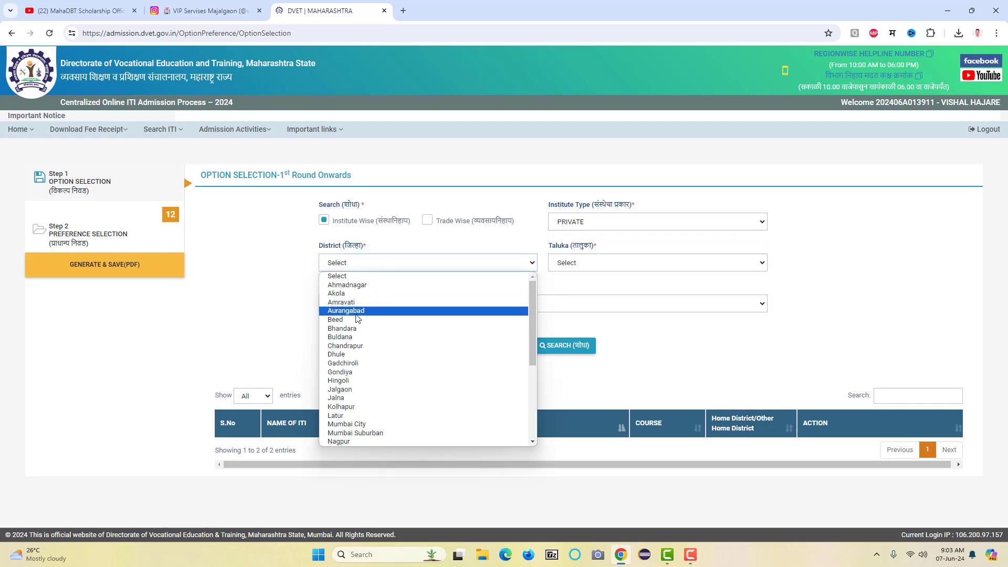
{"action": "left_click", "coordinate": [336, 319]}
{"action": "left_click", "coordinate": [613, 261]}
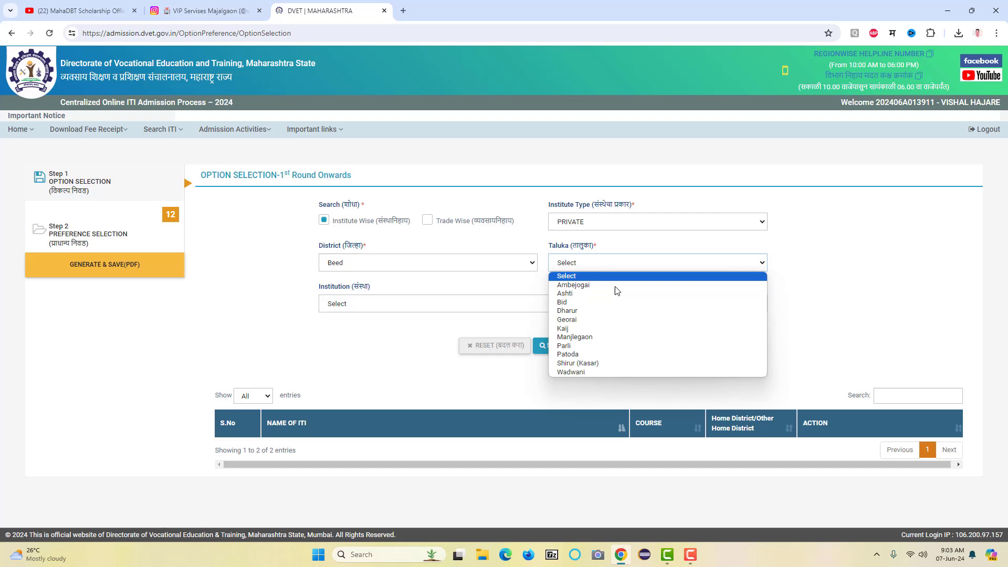
{"action": "left_click", "coordinate": [583, 336]}
{"action": "left_click", "coordinate": [414, 303]}
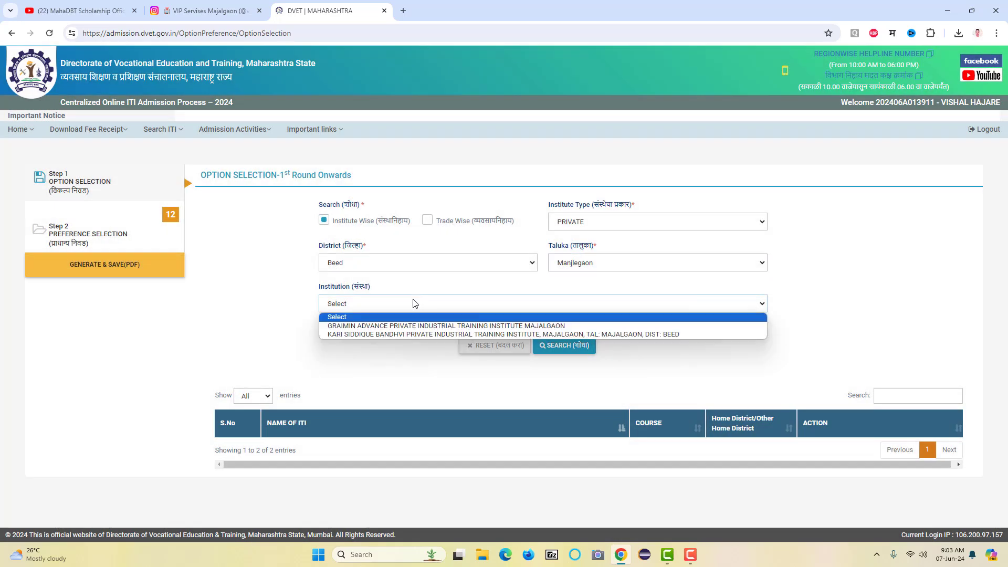
{"action": "left_click", "coordinate": [397, 326]}
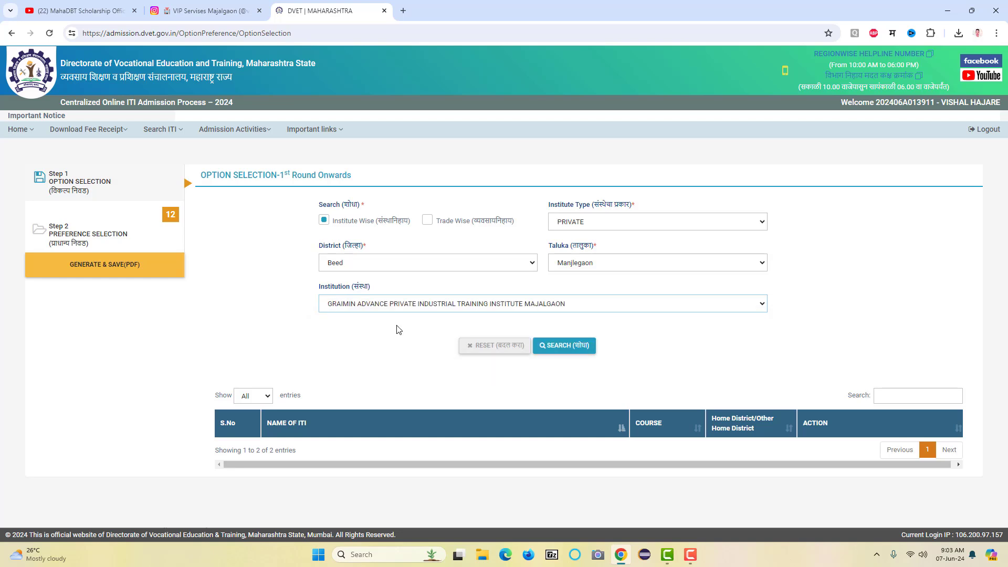
{"action": "left_click", "coordinate": [576, 347]}
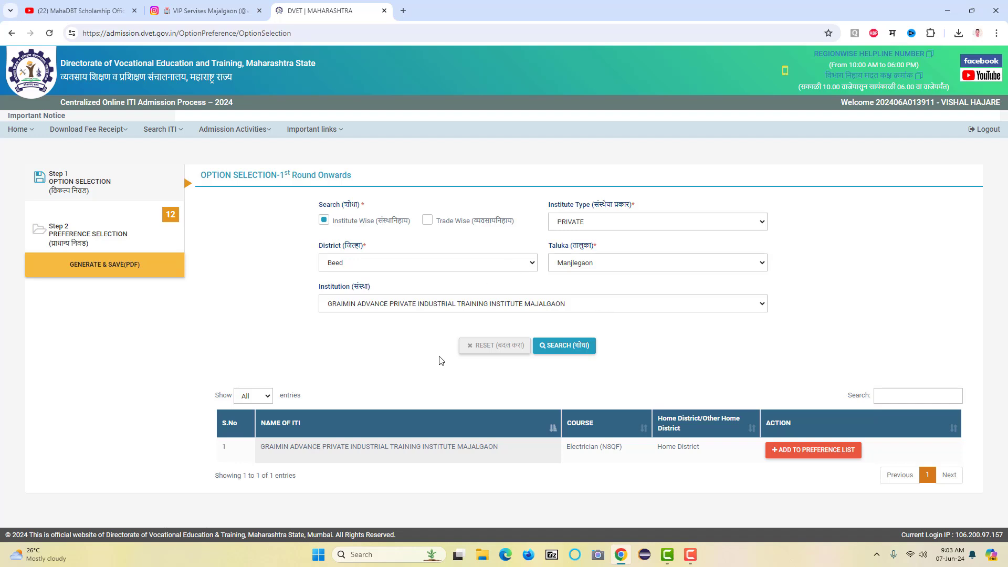
Step: Add the Graimin Advance Electrician (NSQF) course to the preference list, toggle it off again, and change the taluka to Parli
{"action": "left_click", "coordinate": [798, 451]}
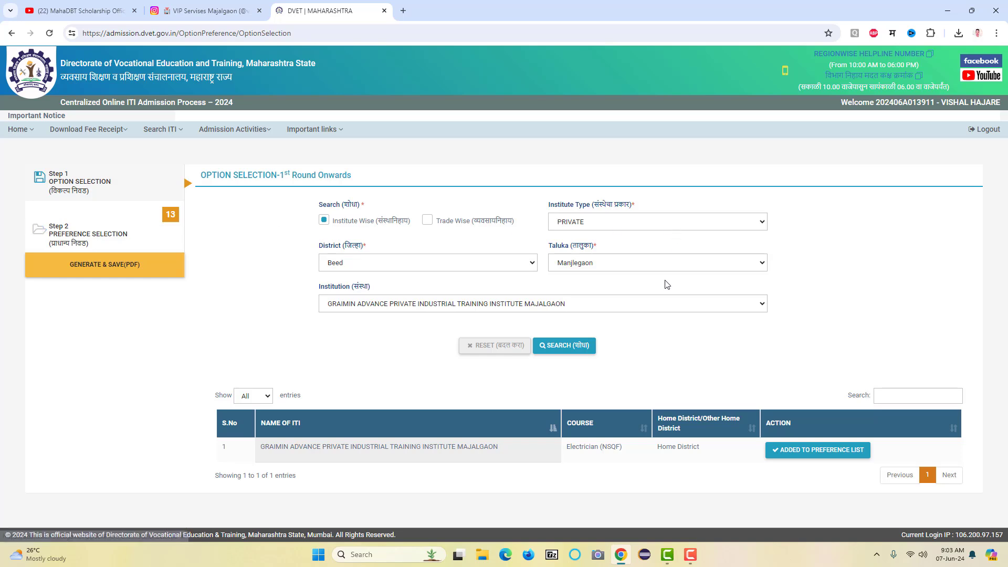
{"action": "left_click", "coordinate": [819, 453]}
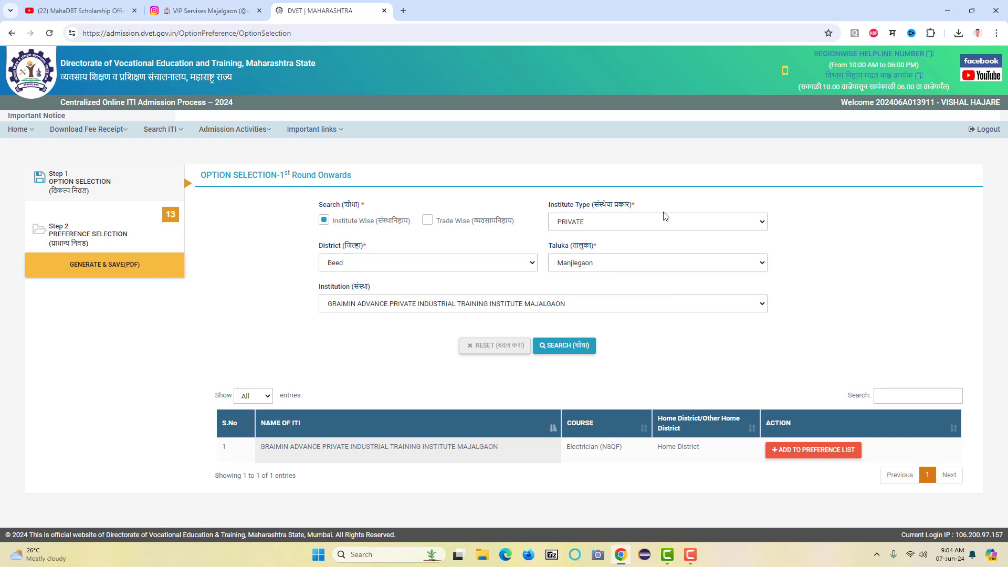
{"action": "left_click", "coordinate": [582, 263]}
{"action": "left_click", "coordinate": [580, 346]}
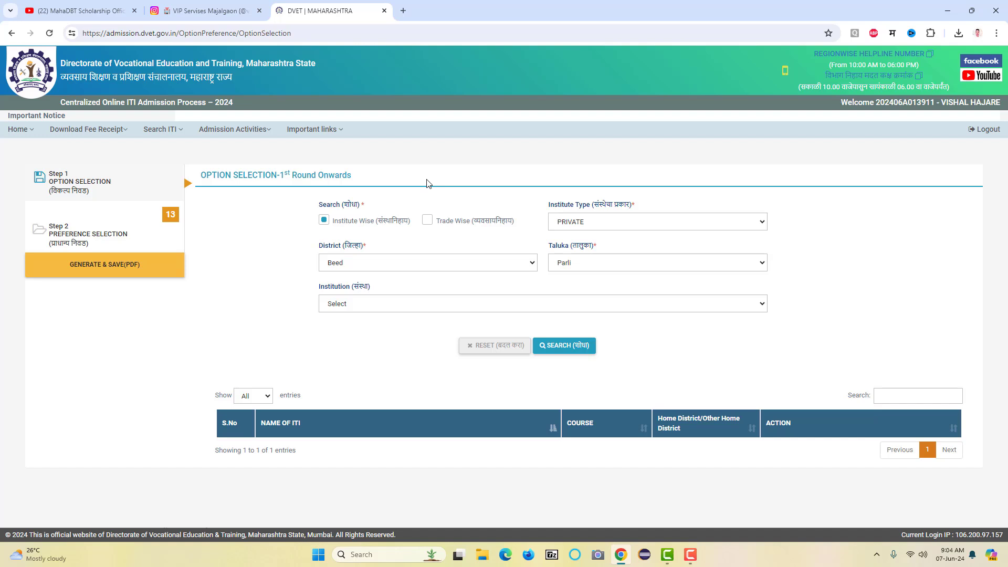
Step: Open the preference selection and remove the Majalgaon Electrician (NSQF)-IMC option and the Graimin Advance private institute option
{"action": "left_click", "coordinate": [79, 237]}
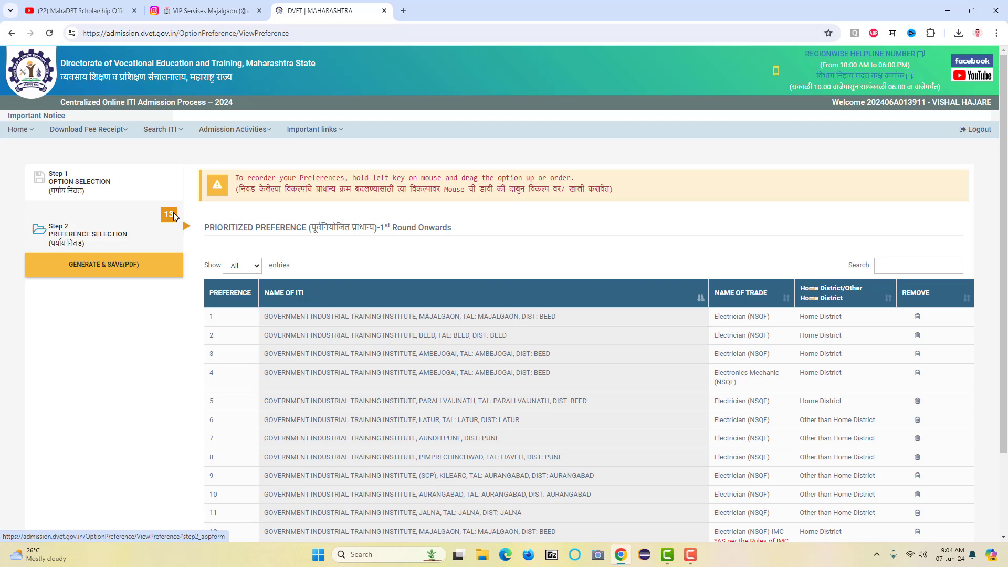
{"action": "scroll", "coordinate": [562, 210], "scroll_direction": "down", "scroll_amount": 2}
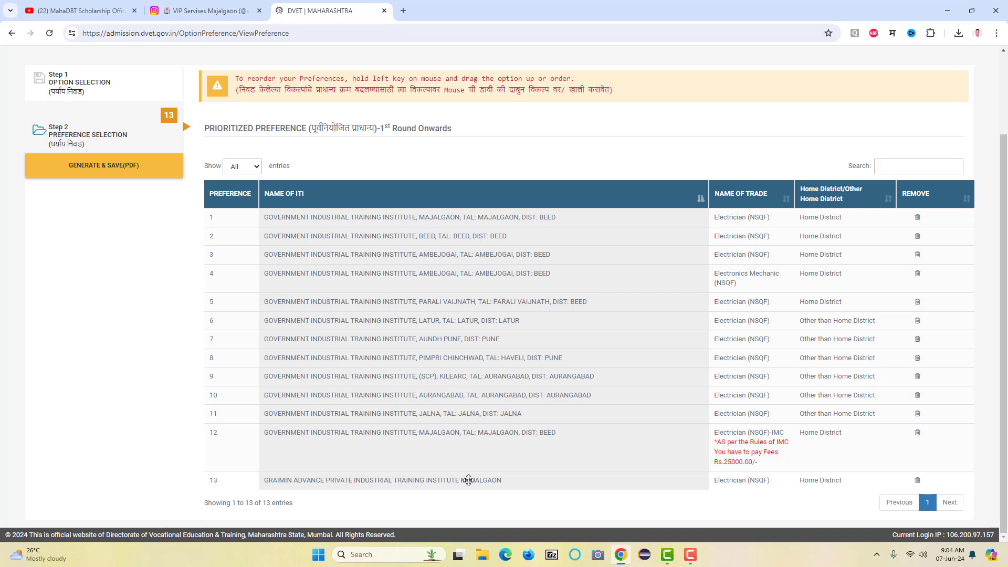
{"action": "mouse_move", "coordinate": [467, 479]}
{"action": "left_mouse_down"}
{"action": "mouse_move", "coordinate": [457, 216]}
{"action": "mouse_move", "coordinate": [460, 483]}
{"action": "left_mouse_up"}
{"action": "left_click", "coordinate": [918, 434]}
{"action": "left_click", "coordinate": [458, 102]}
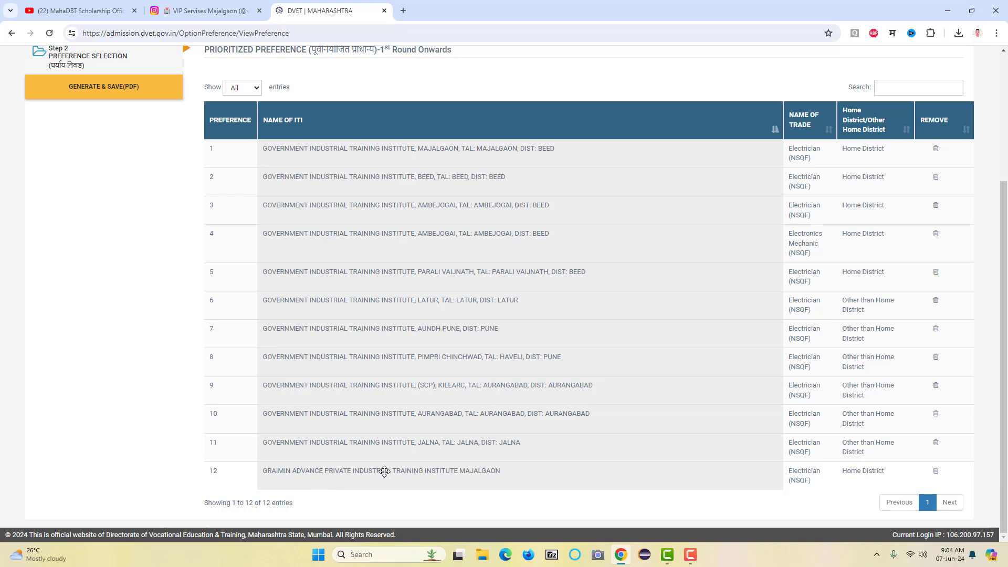
{"action": "left_click", "coordinate": [936, 472]}
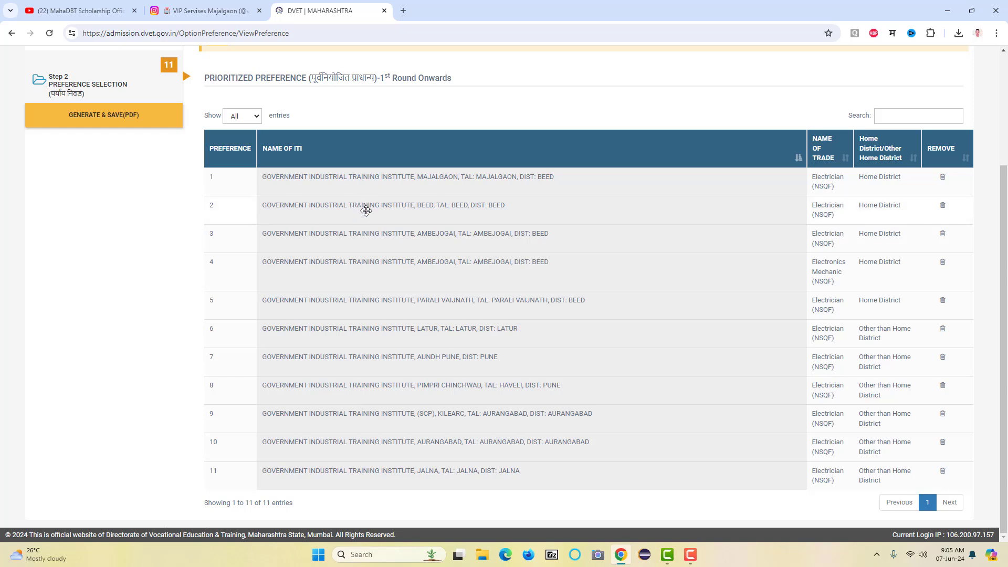
Step: Try to move the Beed government institute above Majalgaon in the preference order and review the whole list
{"action": "left_click_drag", "start_coordinate": [366, 211], "coordinate": [404, 189]}
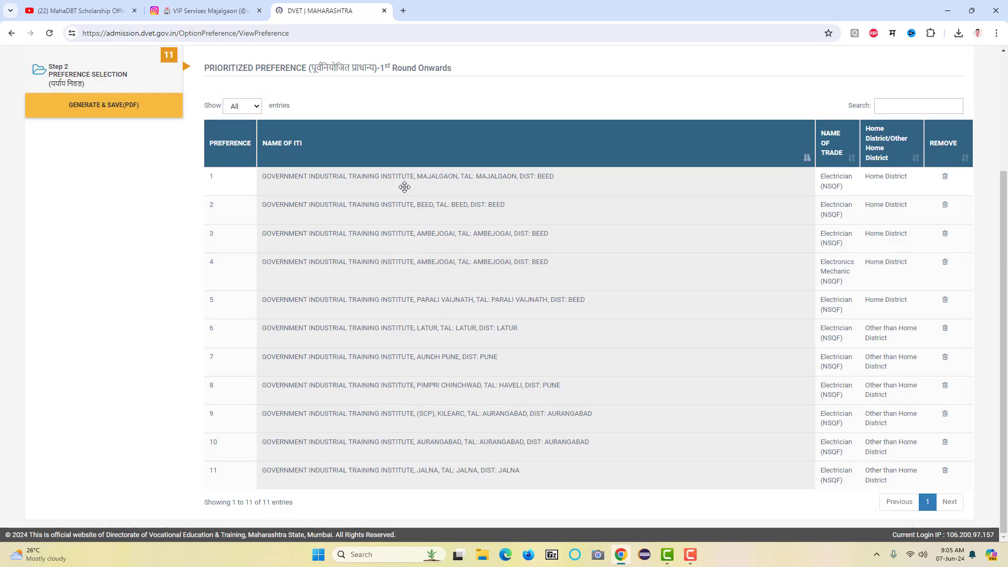
{"action": "scroll", "coordinate": [169, 285], "scroll_direction": "up", "scroll_amount": 3}
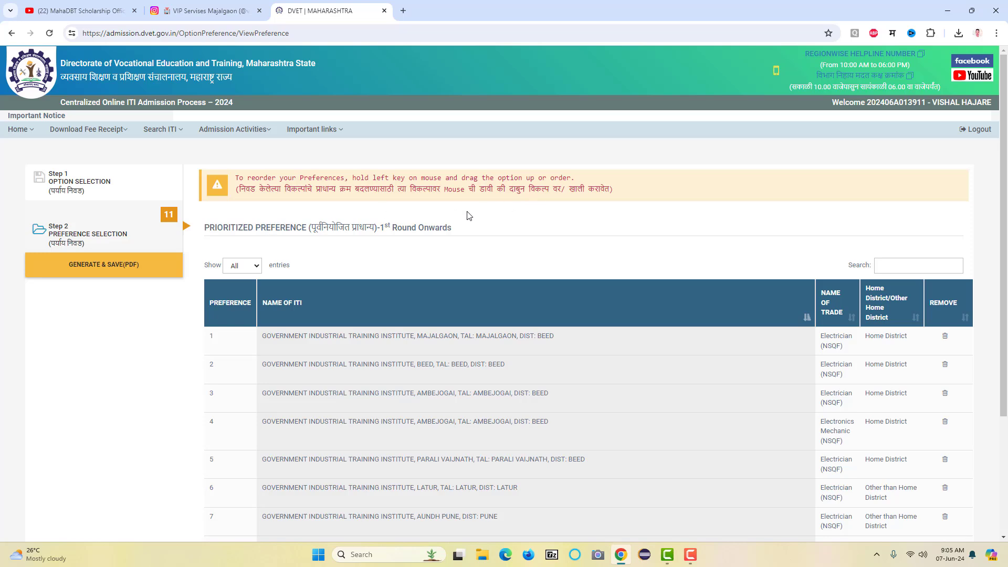
{"action": "scroll", "coordinate": [468, 215], "scroll_direction": "down", "scroll_amount": 3}
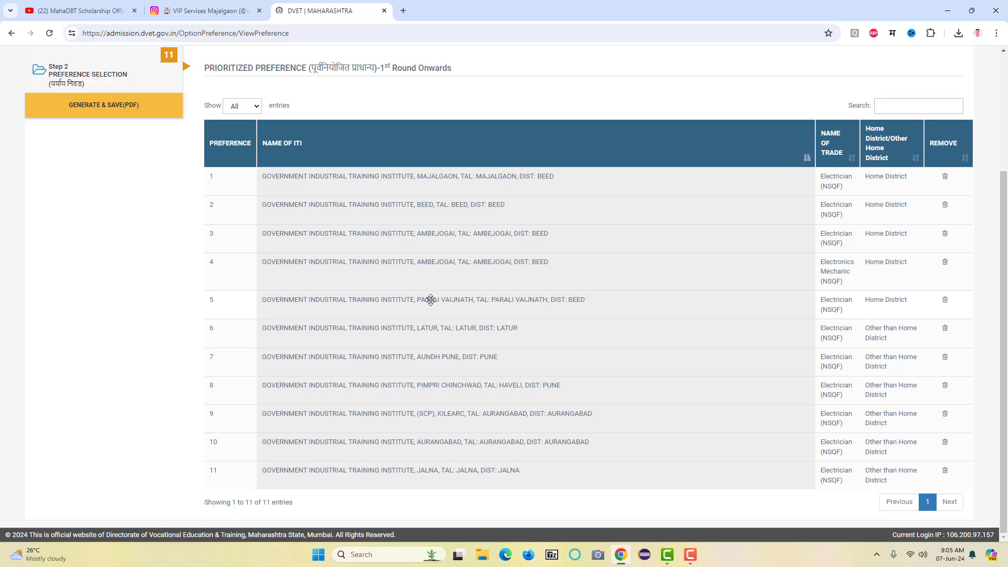
{"action": "scroll", "coordinate": [430, 300], "scroll_direction": "up", "scroll_amount": 3}
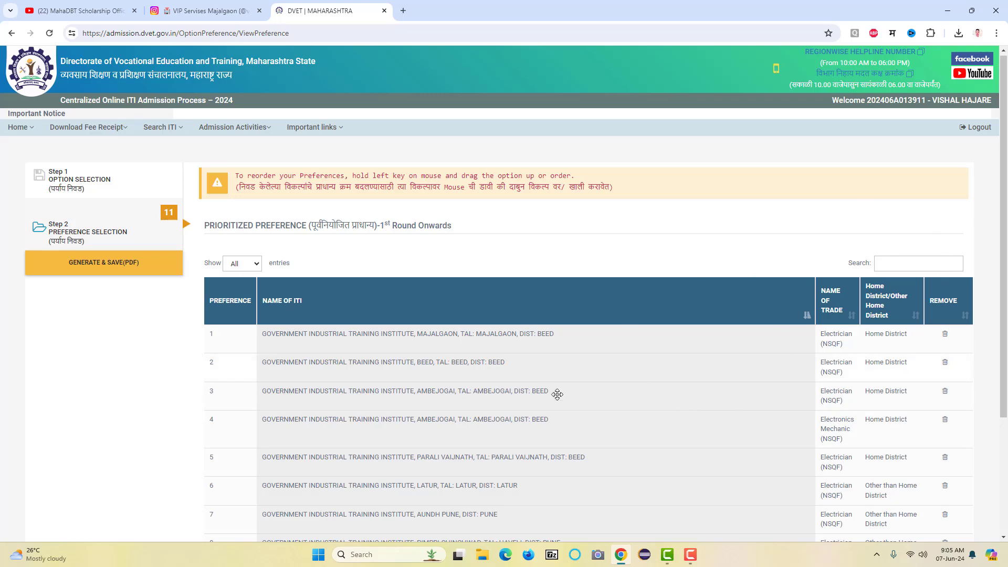
{"action": "scroll", "coordinate": [652, 404], "scroll_direction": "down", "scroll_amount": 3}
{"action": "scroll", "coordinate": [653, 404], "scroll_direction": "up", "scroll_amount": 3}
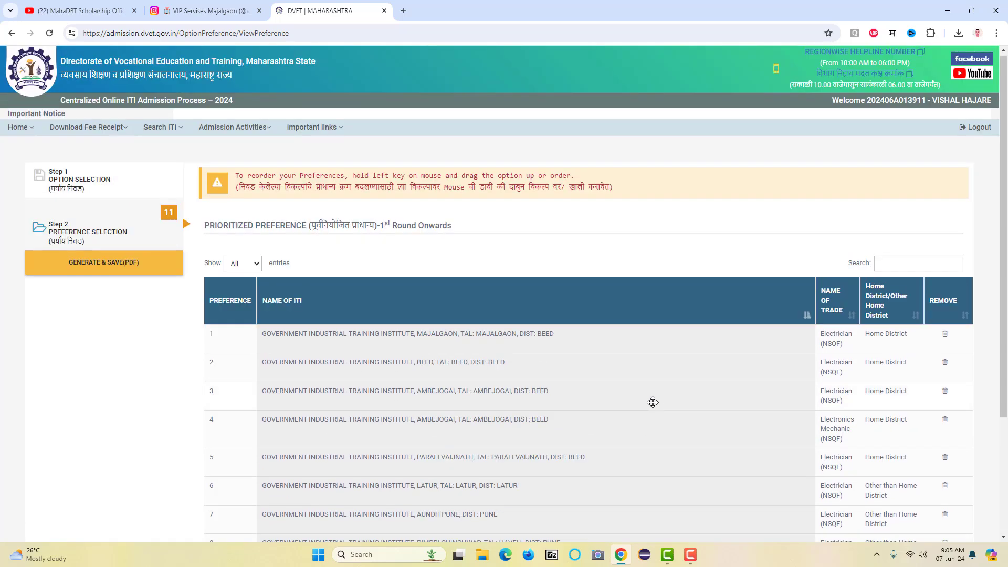
Step: Generate and save the option form as a PDF, open the downloaded file to check it, and close it
{"action": "left_click", "coordinate": [110, 265]}
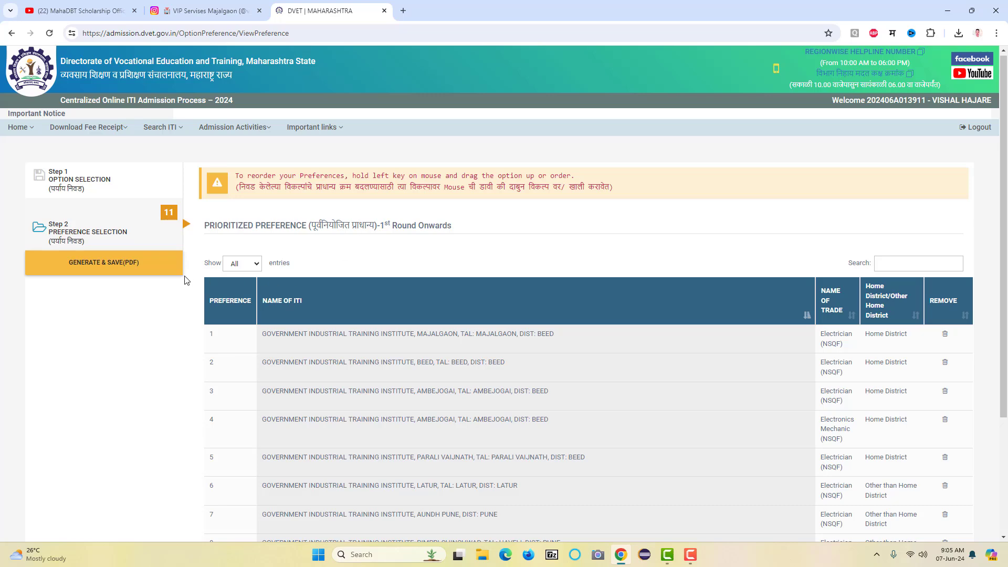
{"action": "left_click", "coordinate": [115, 267]}
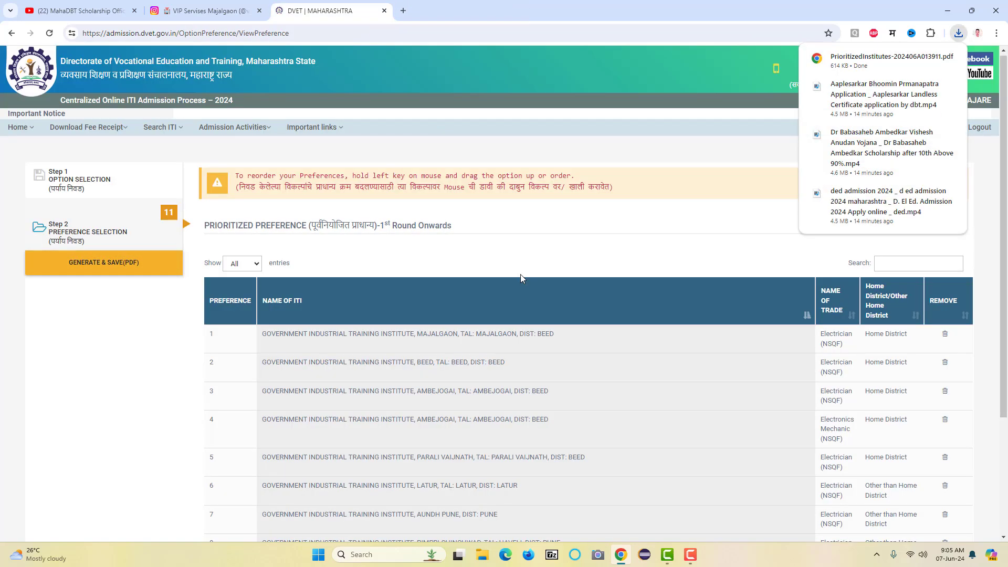
{"action": "left_click", "coordinate": [843, 63]}
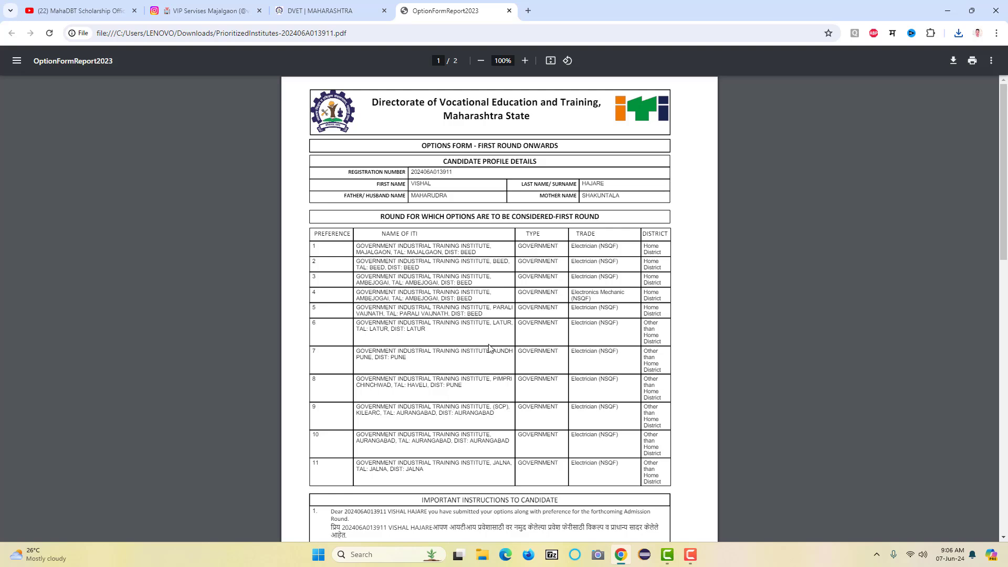
{"action": "left_click", "coordinate": [509, 10]}
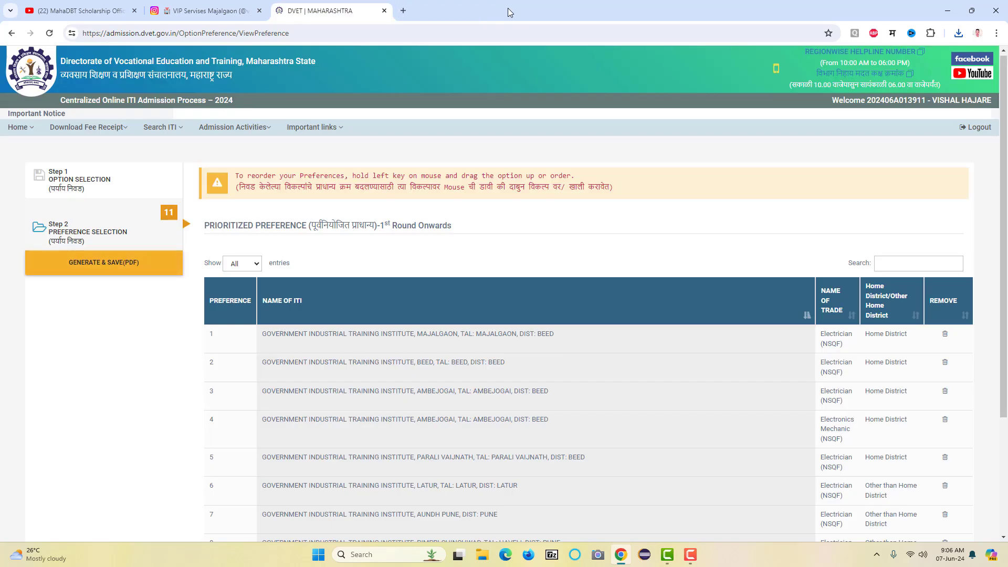
{"action": "double_click", "coordinate": [468, 181]}
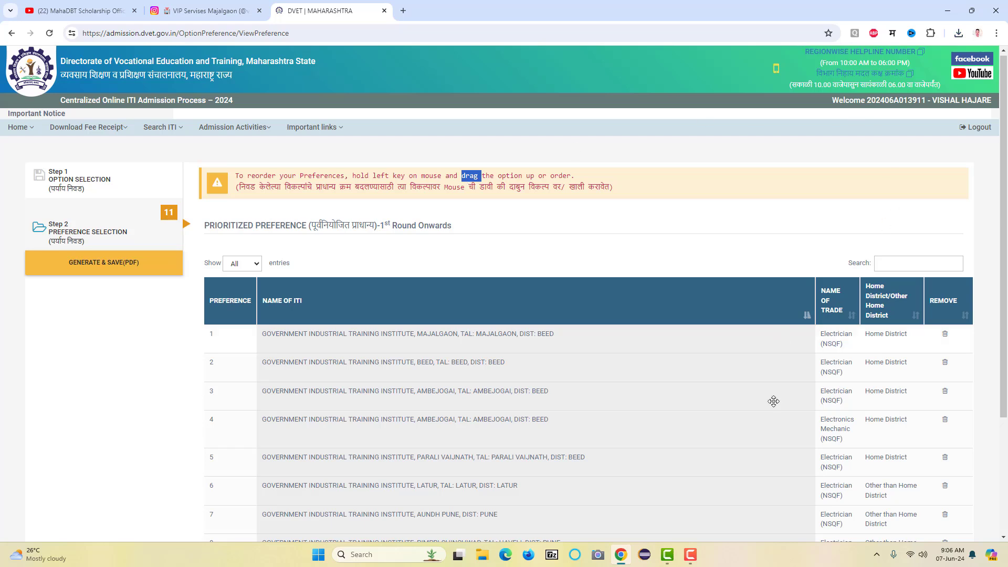
{"action": "left_click", "coordinate": [692, 557]}
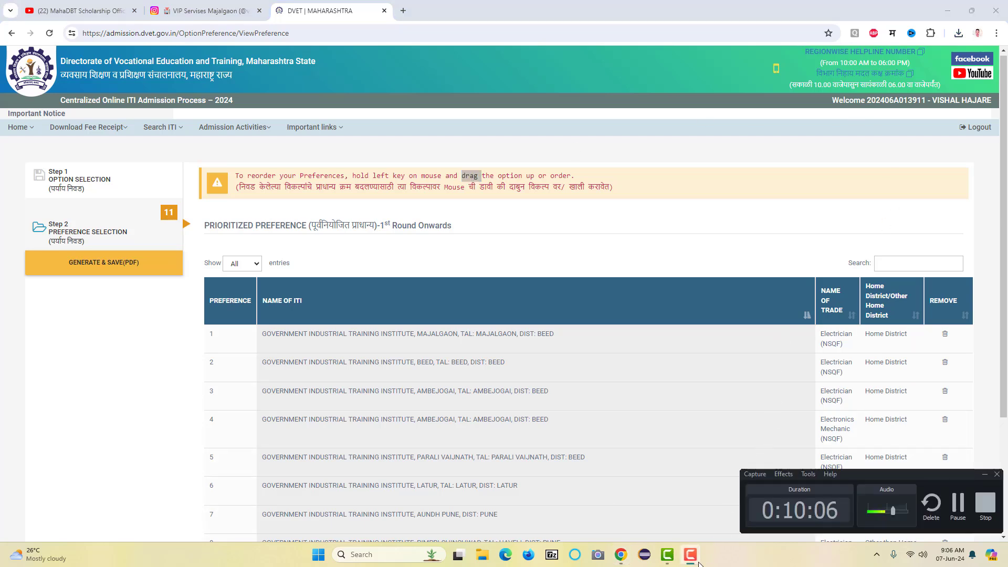